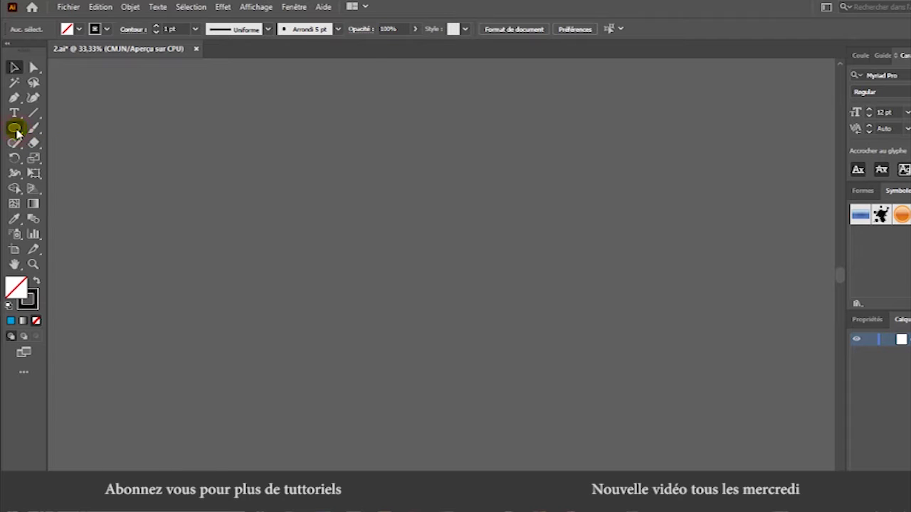
# Step: Set up the Ellipse tool with a red fill and no stroke
pyautogui.click(15, 129)
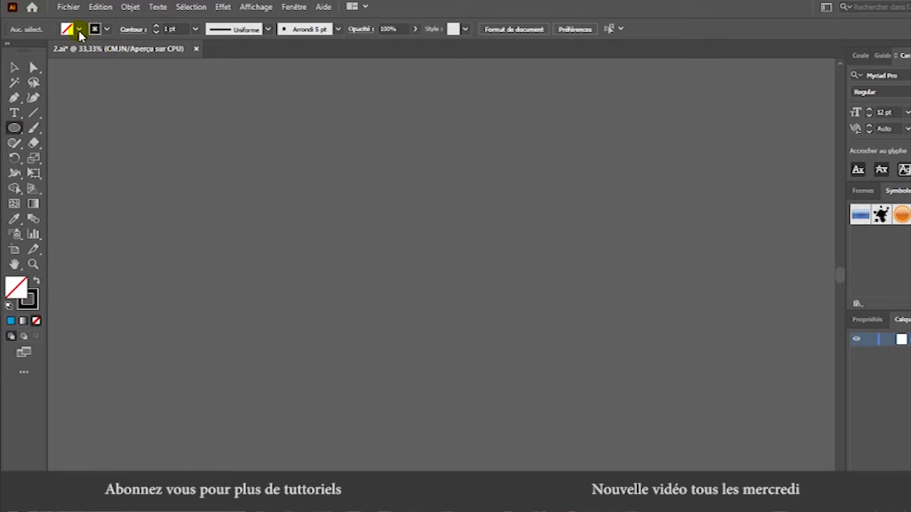
pyautogui.click(79, 30)
pyautogui.click(43, 50)
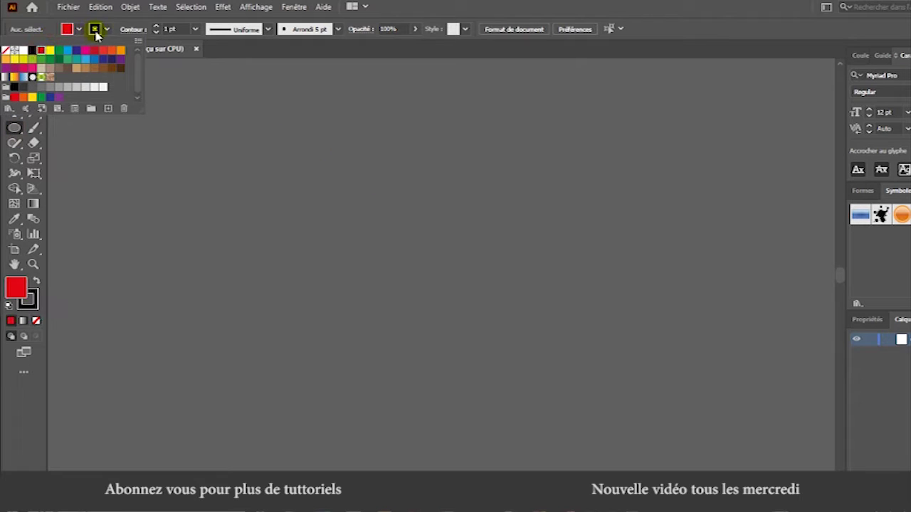
pyautogui.click(93, 29)
pyautogui.click(95, 29)
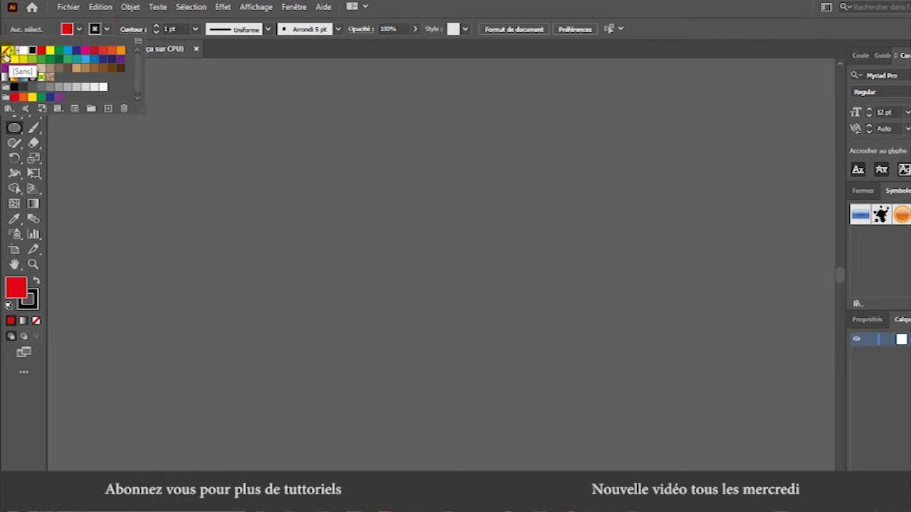
pyautogui.click(5, 50)
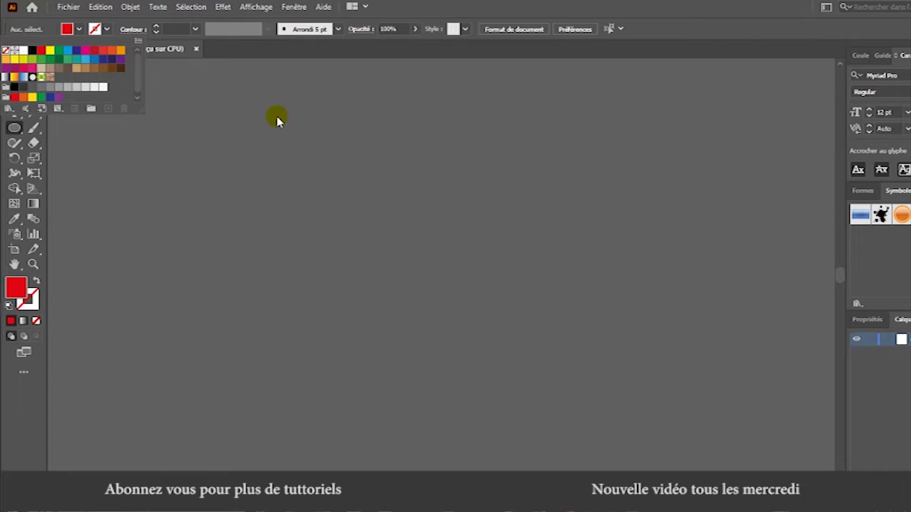
pyautogui.click(260, 162)
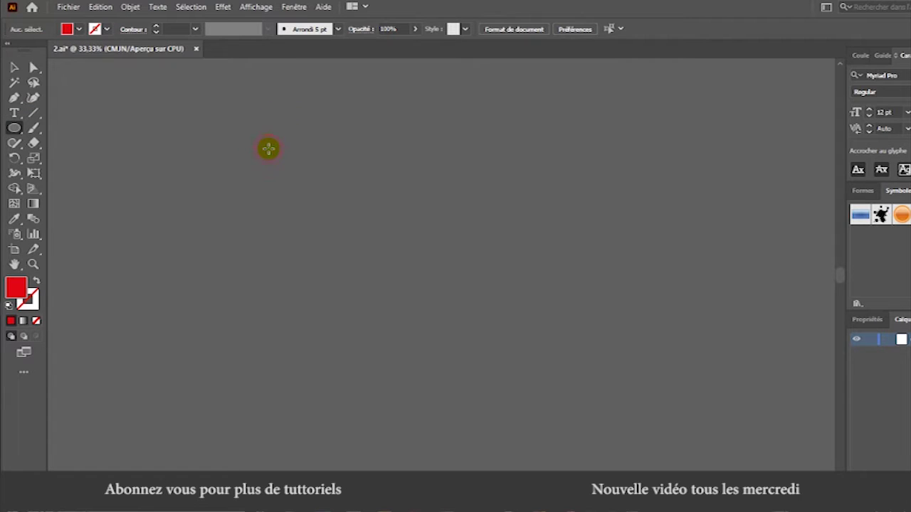
# Step: Draw a small red circle and duplicate it horizontally into an evenly spaced row of 17 dots
pyautogui.moveTo(268, 148); pyautogui.dragTo(282, 152)
pyautogui.click(15, 67)
pyautogui.click(380, 116)
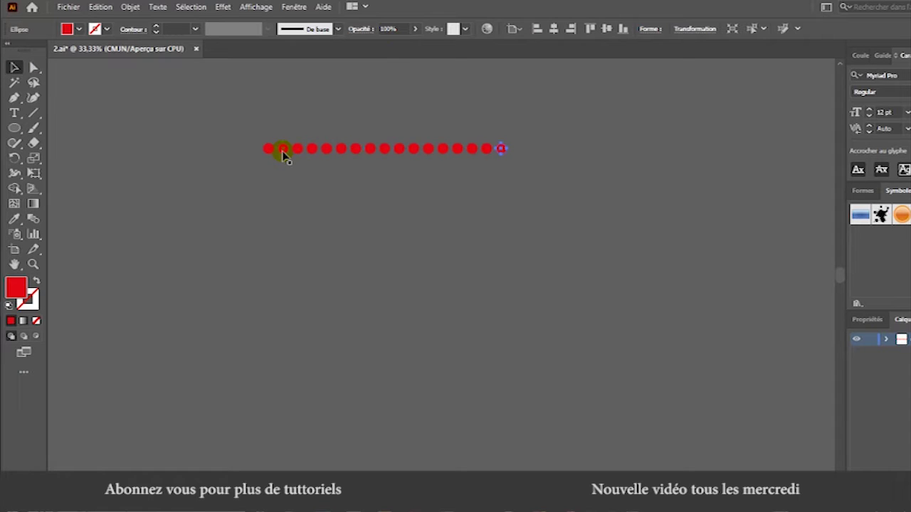
# Step: Duplicate the whole row of red dots directly below and fill the copy with Vert CMJN green
pyautogui.moveTo(248, 120); pyautogui.dragTo(551, 180)
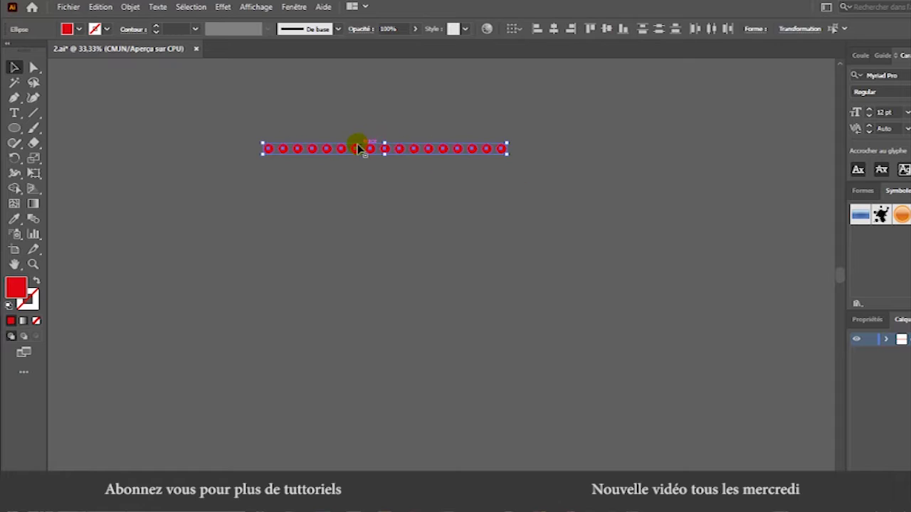
pyautogui.moveTo(359, 149); pyautogui.dragTo(359, 165)
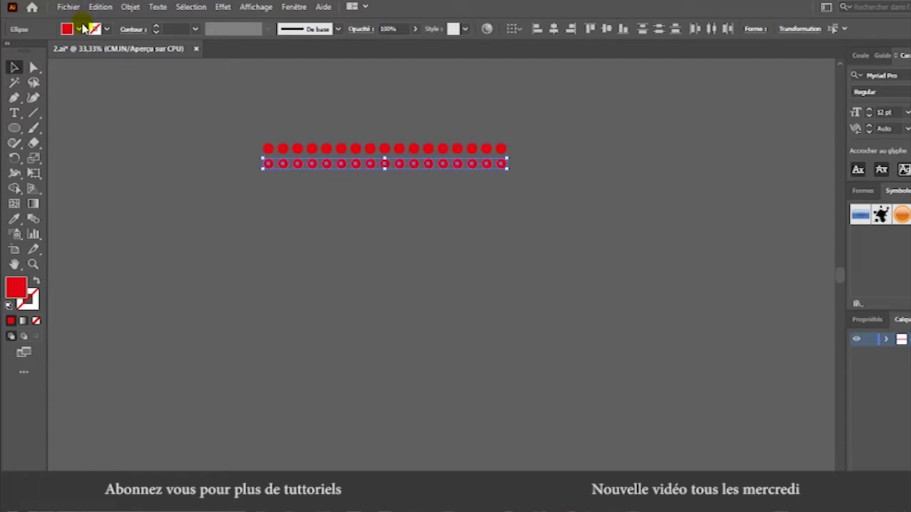
pyautogui.click(79, 29)
pyautogui.click(62, 54)
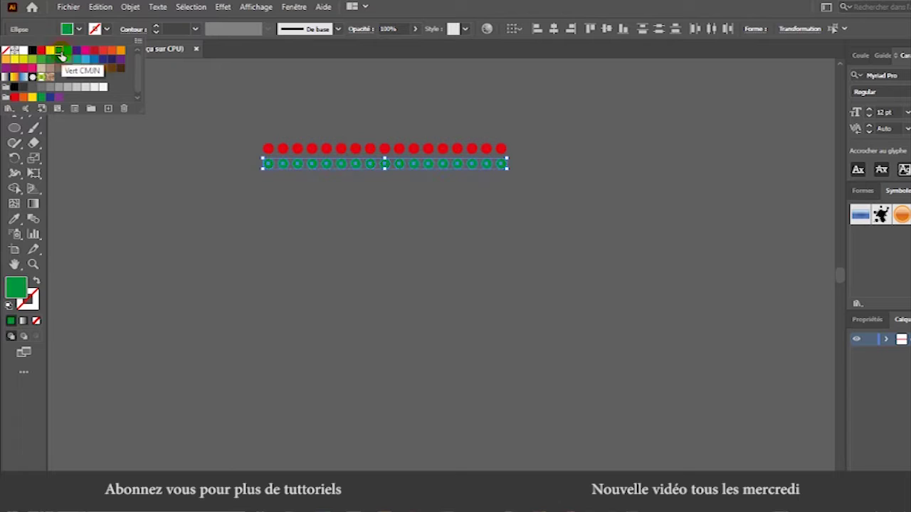
pyautogui.click(385, 258)
# Step: Repeat the row duplication below the green dots and fill the new row with yellow
pyautogui.hotkey('ctrl', 'd')
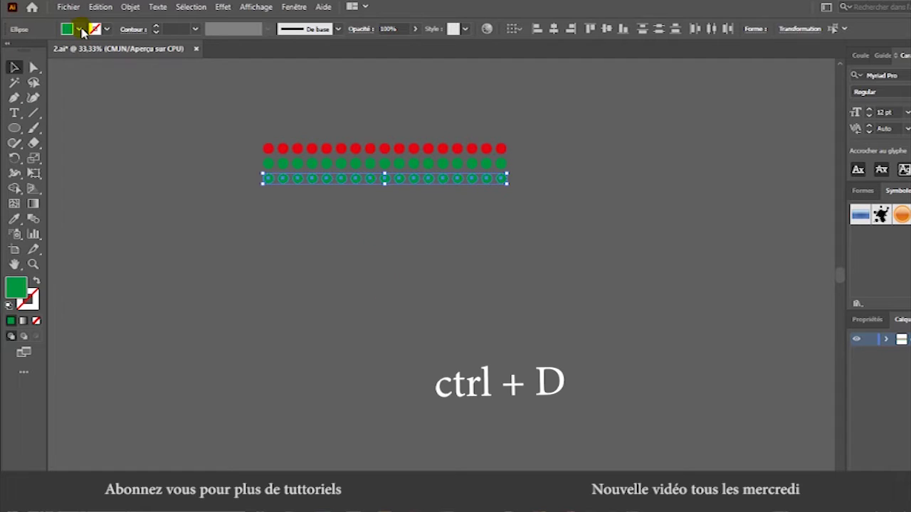
pyautogui.click(79, 29)
pyautogui.click(50, 52)
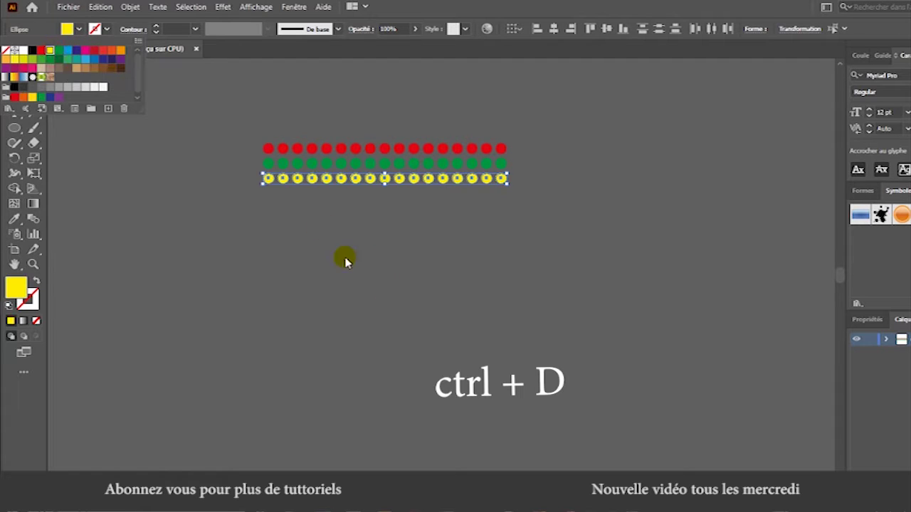
pyautogui.click(349, 264)
# Step: Add a fourth row of dots below the yellow one and fill it with yellow-green
pyautogui.hotkey('ctrl', 'd')
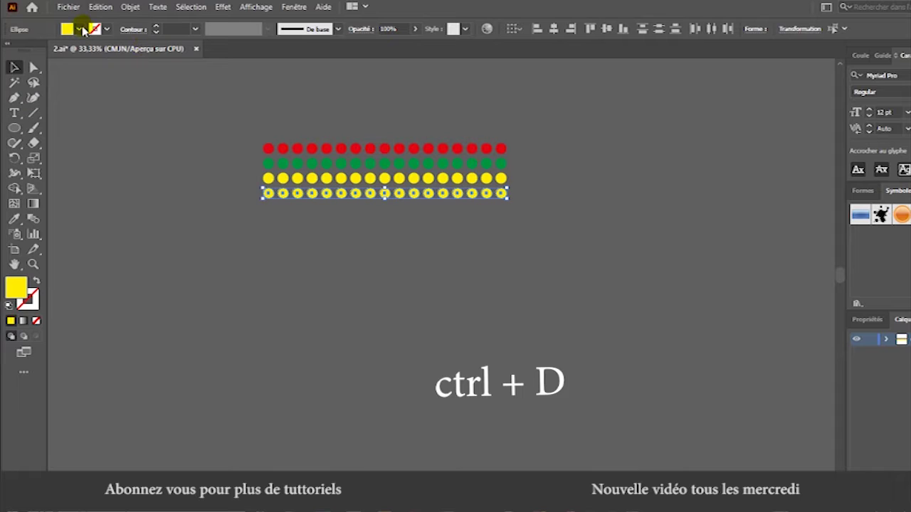
pyautogui.click(79, 29)
pyautogui.click(34, 59)
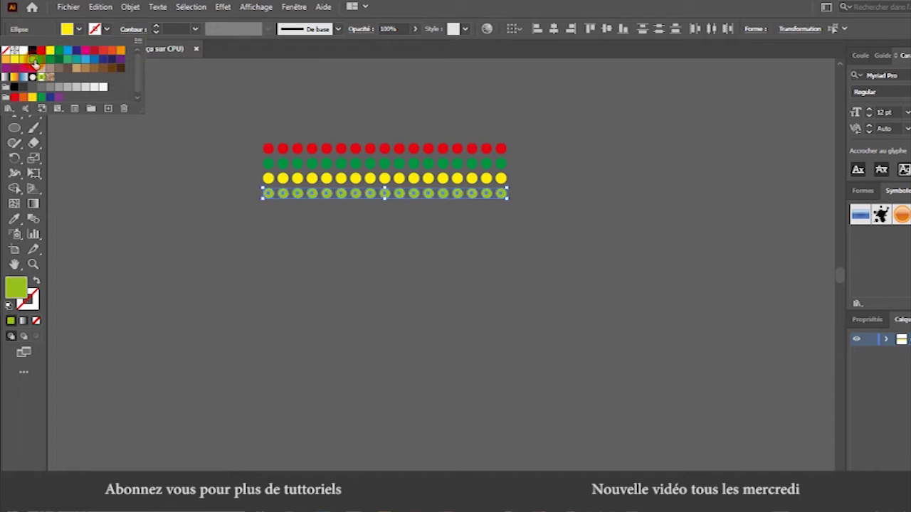
pyautogui.click(313, 260)
# Step: Add a fifth row of dots below the yellow-green one, fill it with light orange and deselect it
pyautogui.hotkey('ctrl', 'd')
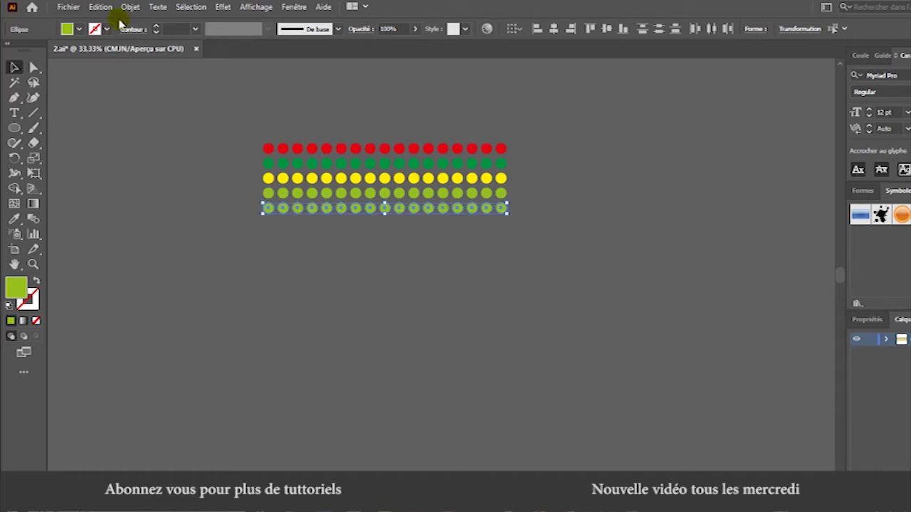
pyautogui.click(79, 31)
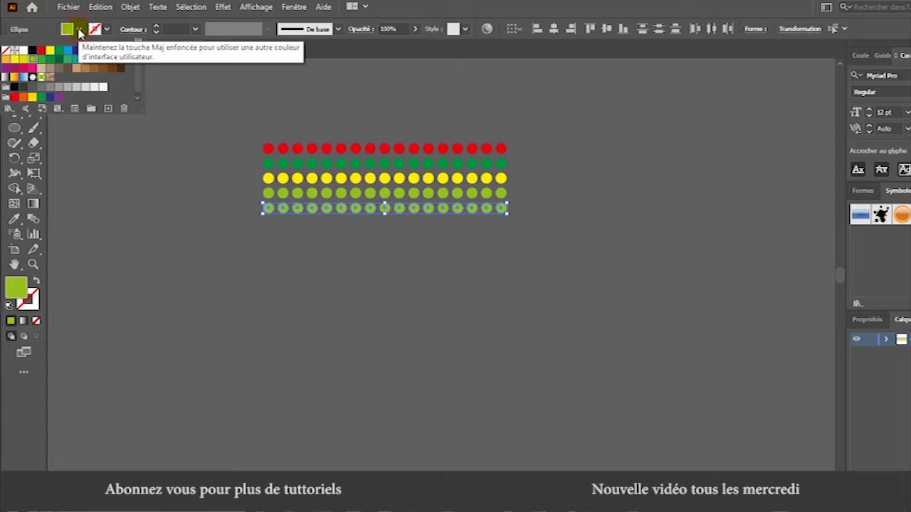
pyautogui.click(6, 62)
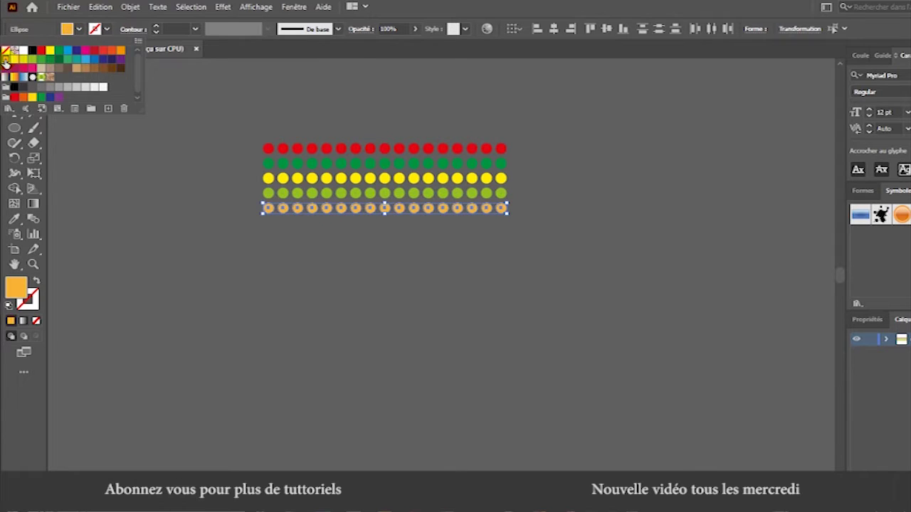
pyautogui.click(359, 205)
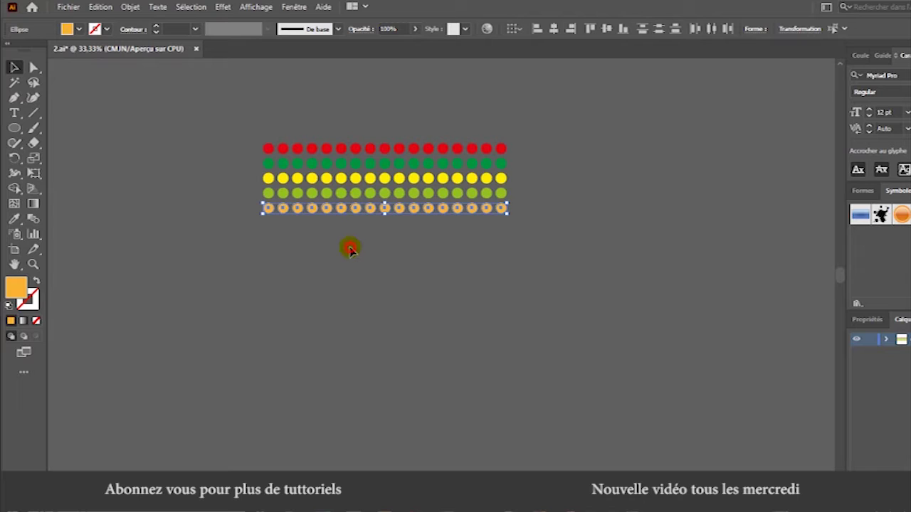
pyautogui.click(349, 249)
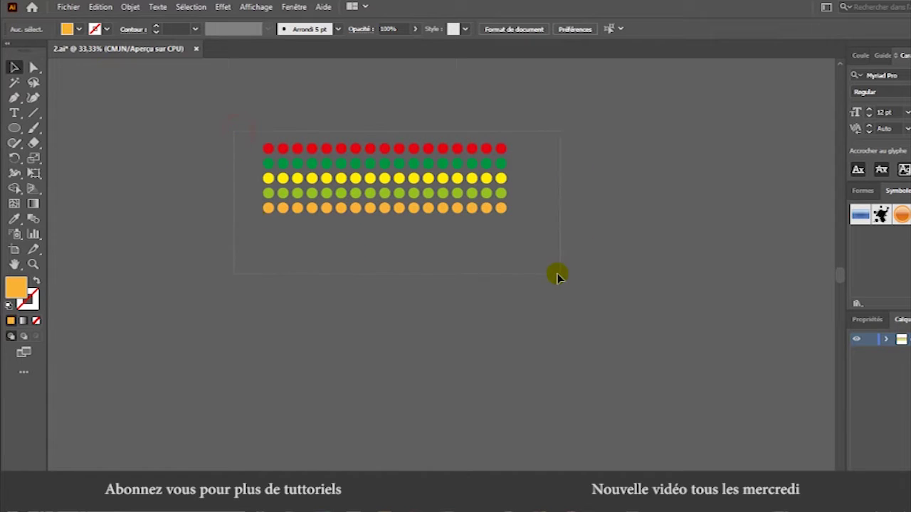
# Step: Save all five rows of dots as a dynamic symbol named color, and delete the artwork from the canvas
pyautogui.hotkey('ctrl', 'a')
pyautogui.moveTo(511, 192); pyautogui.dragTo(887, 229)
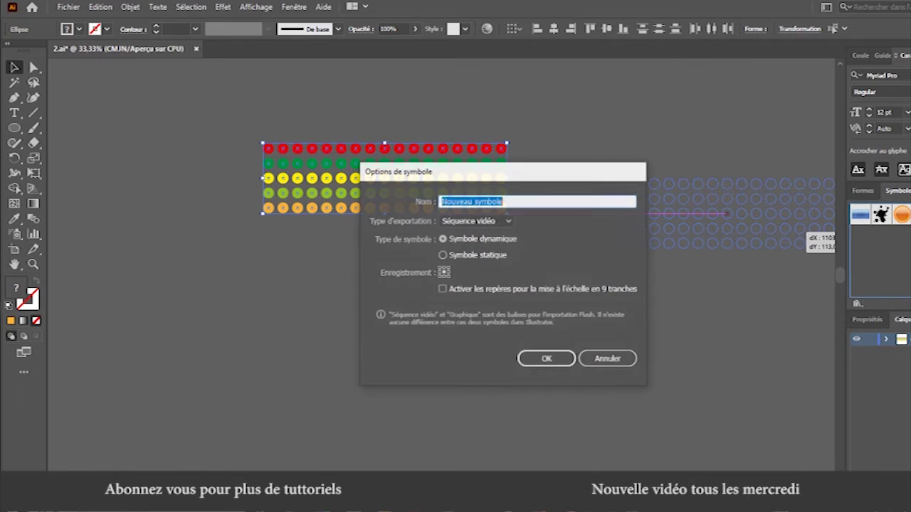
pyautogui.write('colo')
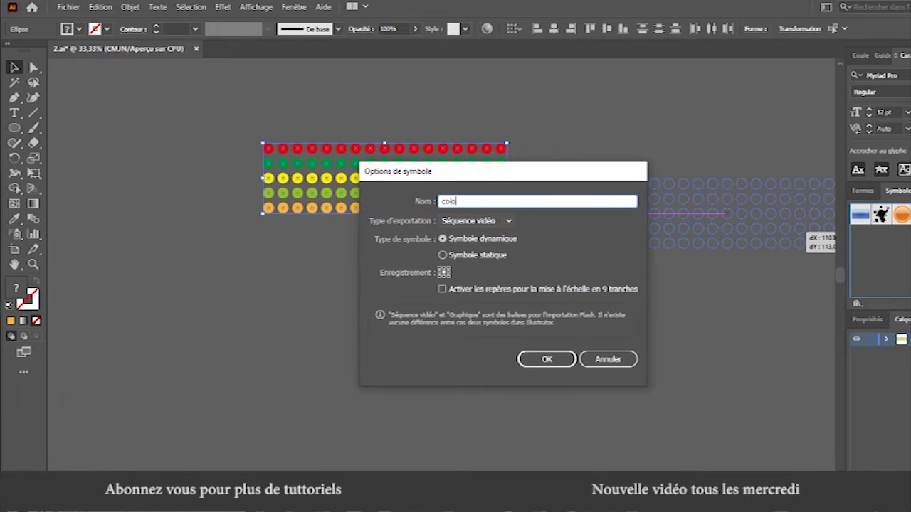
pyautogui.write('r')
pyautogui.press('Return')
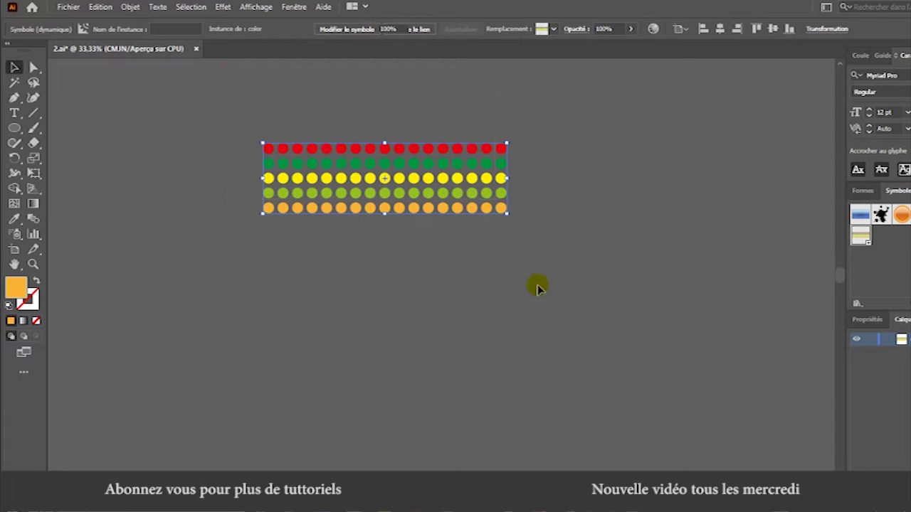
pyautogui.press('Delete')
# Step: Set up the Pen tool with no fill and a black 1 pt stroke
pyautogui.press('p')
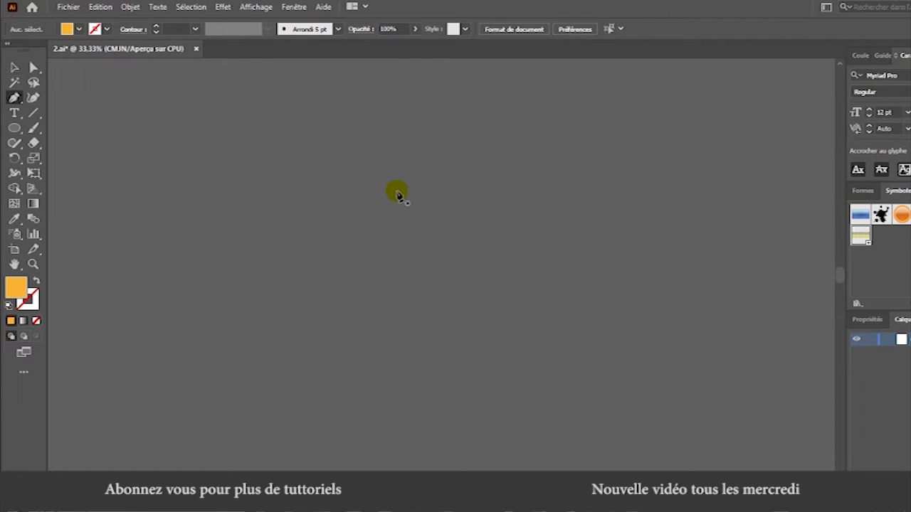
pyautogui.click(81, 30)
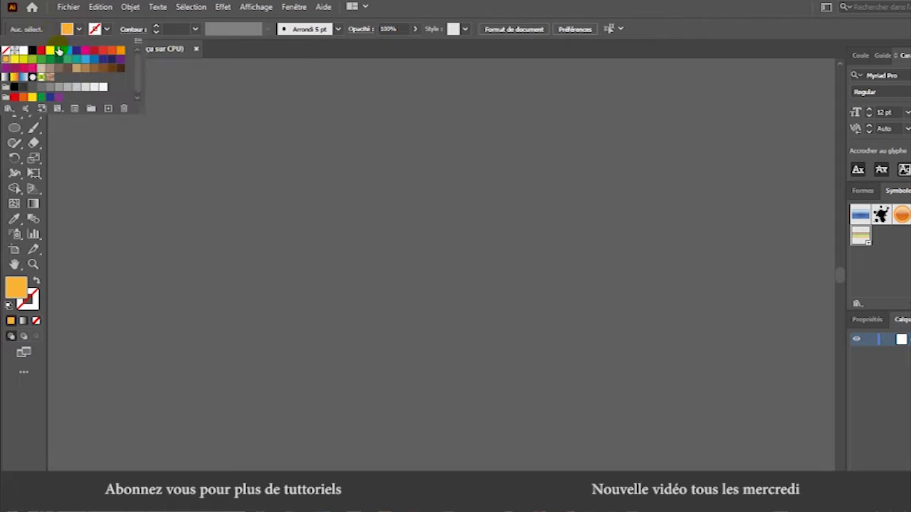
pyautogui.click(7, 49)
pyautogui.click(108, 31)
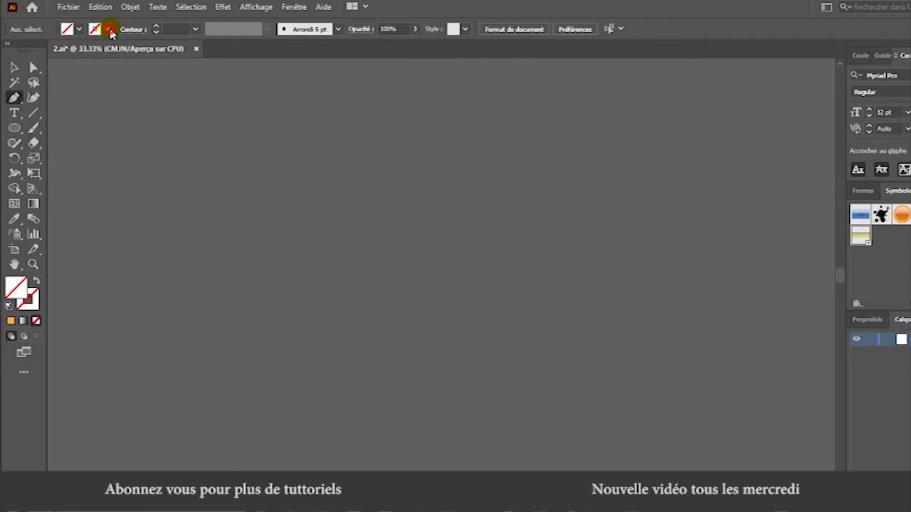
pyautogui.click(109, 30)
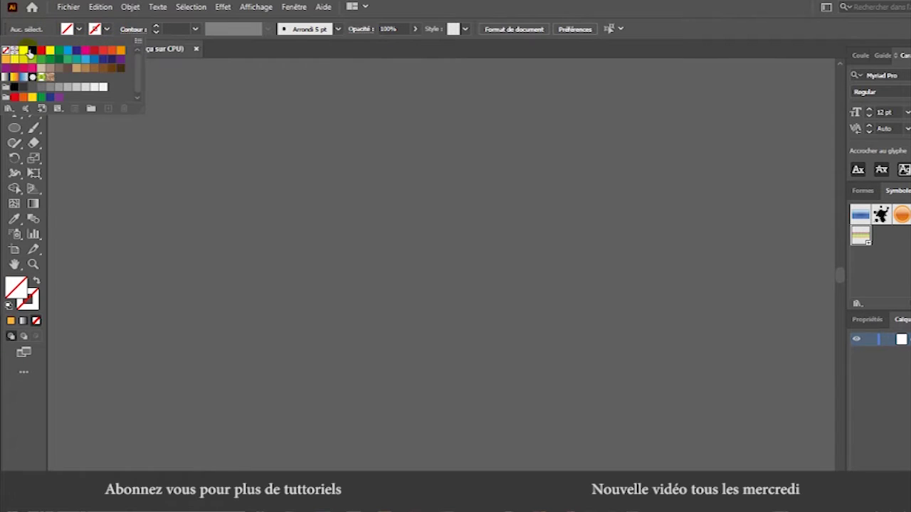
pyautogui.click(32, 51)
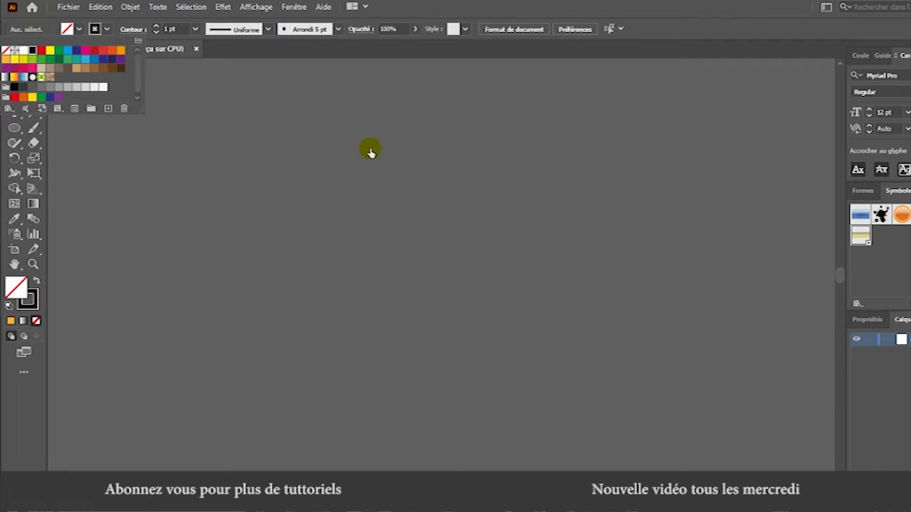
pyautogui.click(370, 150)
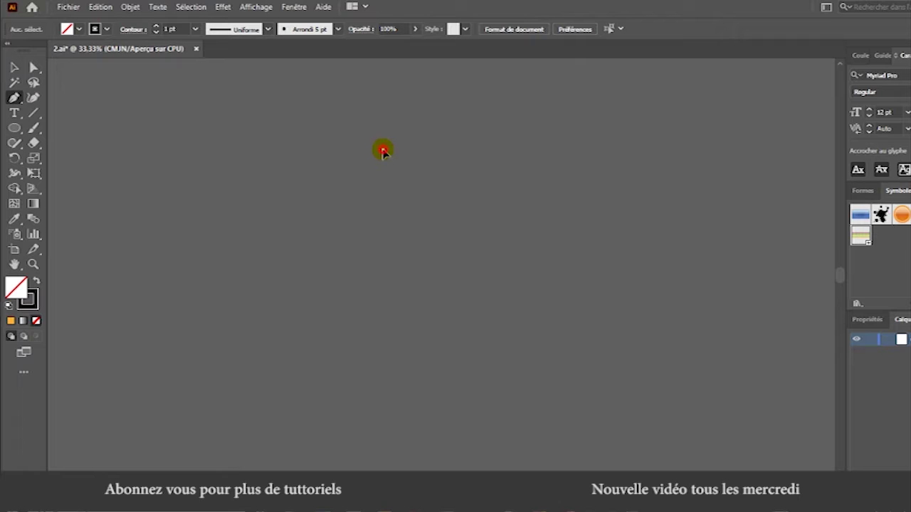
# Step: Draw an open half-profile of a tapered cup with a protruding rim, about 161 px wide and 463 px tall
pyautogui.click(382, 150)
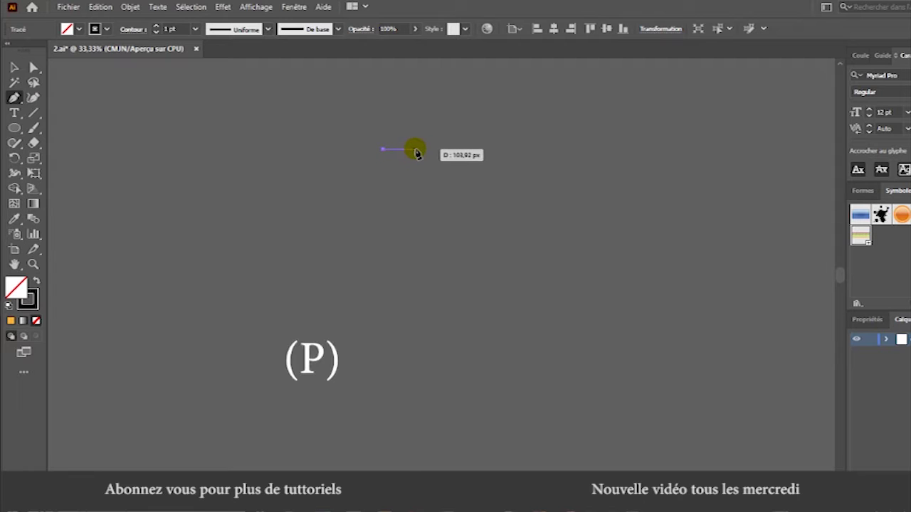
pyautogui.click(415, 150)
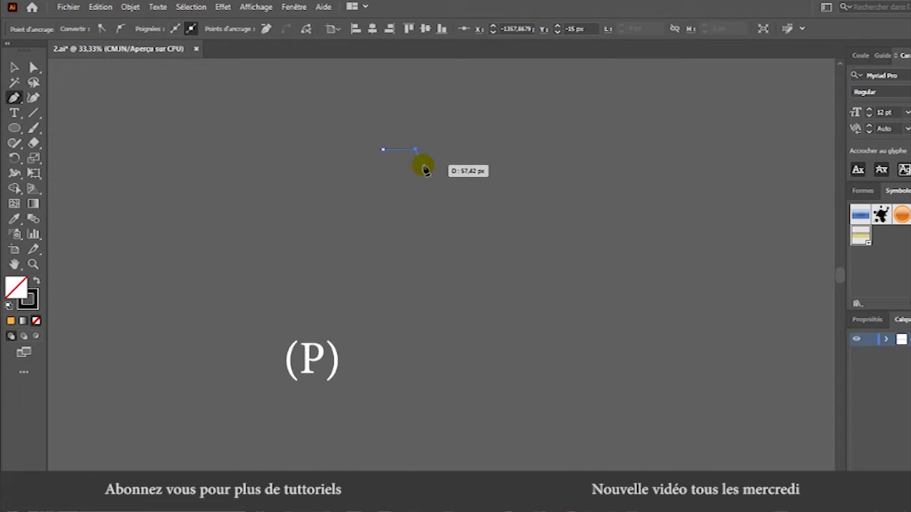
pyautogui.click(423, 166)
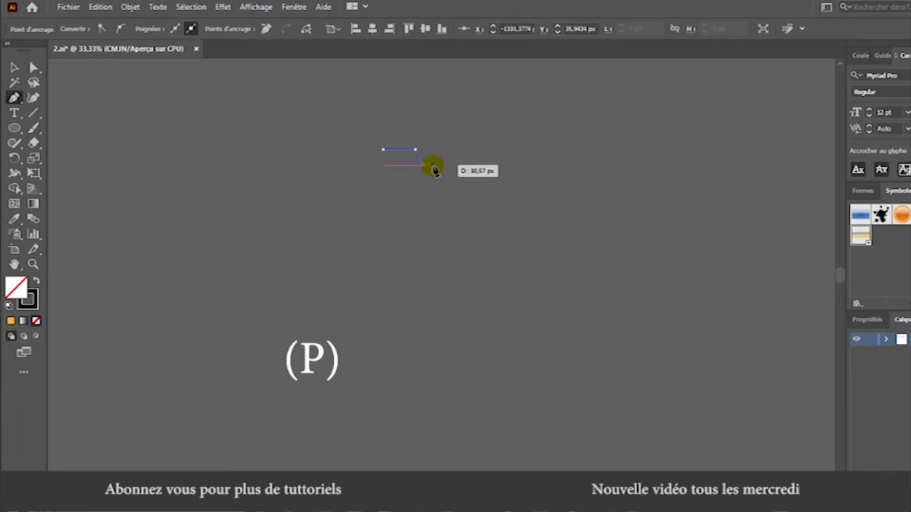
pyautogui.click(432, 165)
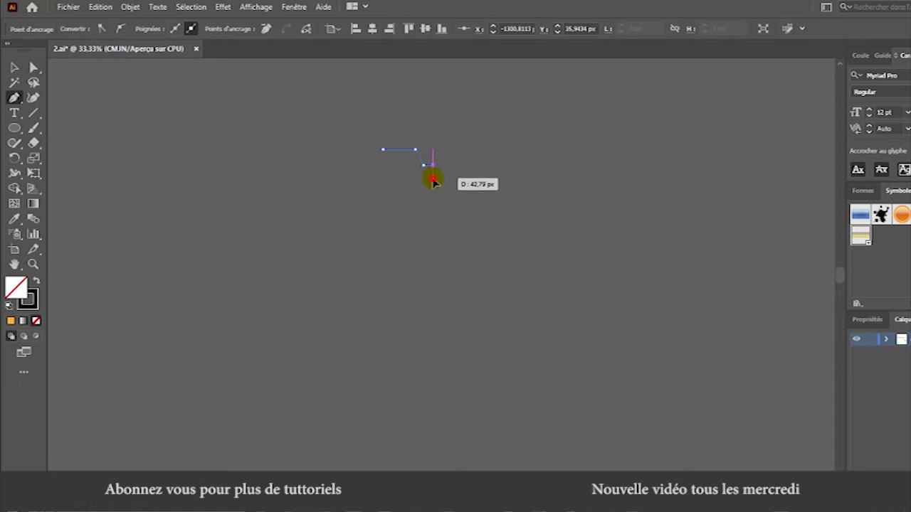
pyautogui.click(423, 178)
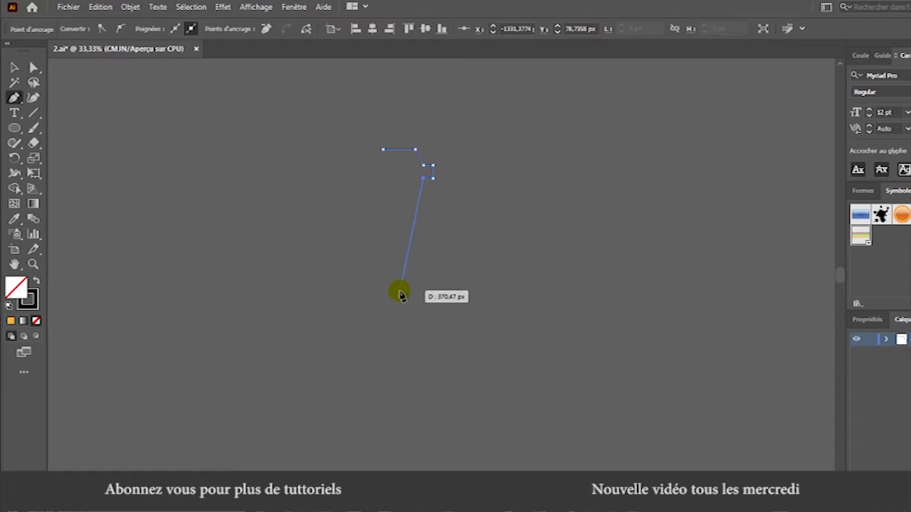
pyautogui.click(398, 291)
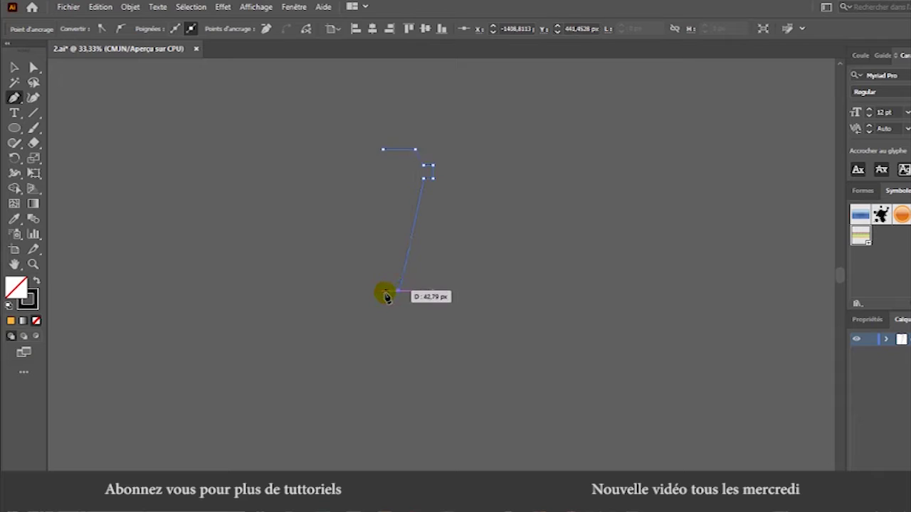
pyautogui.click(383, 293)
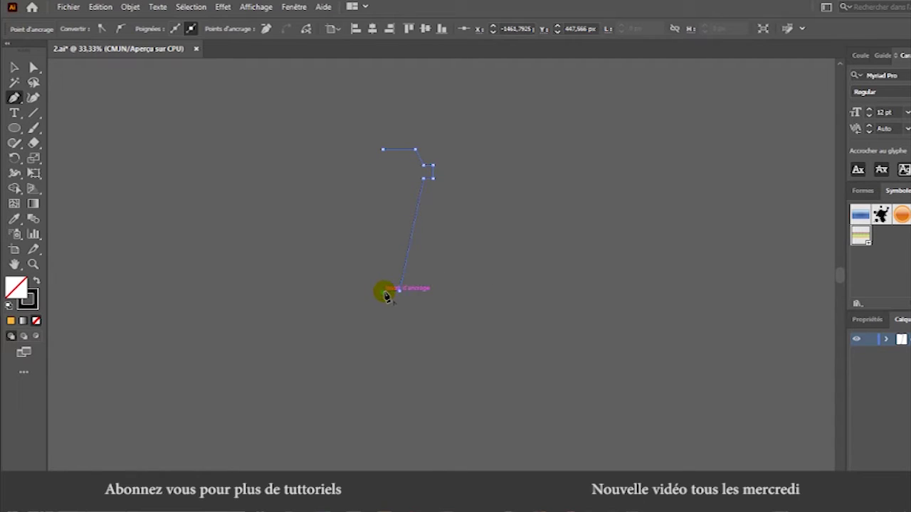
pyautogui.press('v')
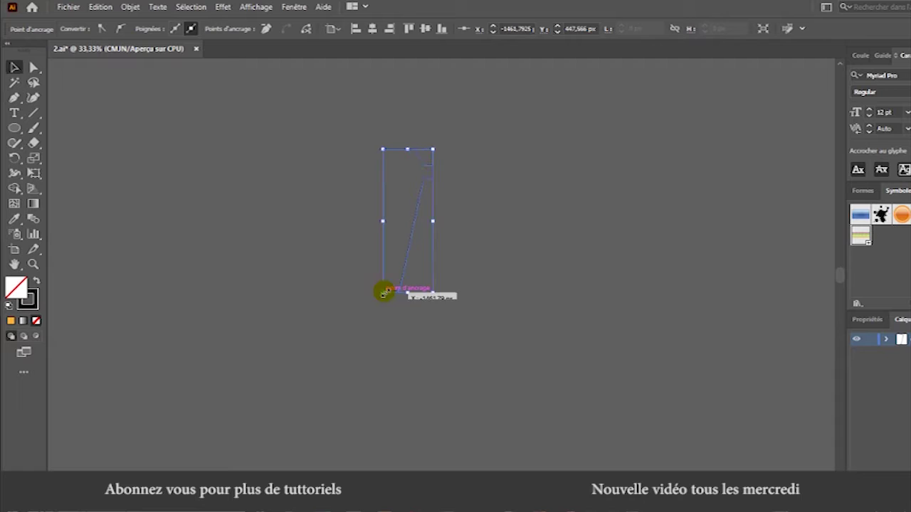
# Step: Select the cup profile and apply a previewed 3D Revolution effect, 360° around its left edge
pyautogui.click(423, 313)
pyautogui.click(398, 292)
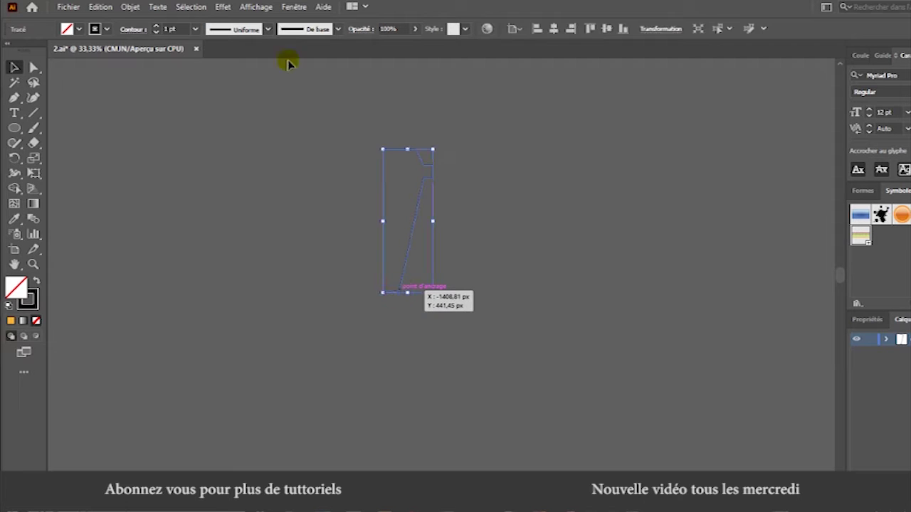
pyautogui.click(221, 6)
pyautogui.moveTo(268, 77)
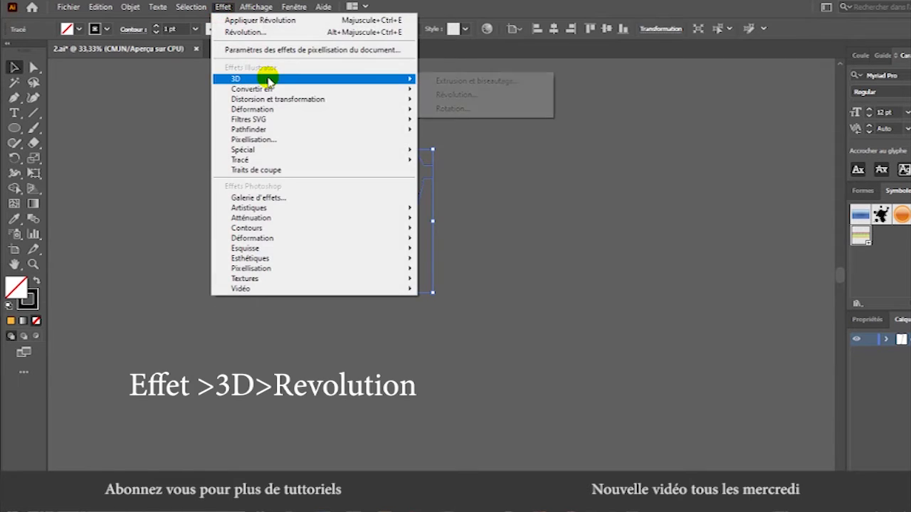
pyautogui.click(448, 94)
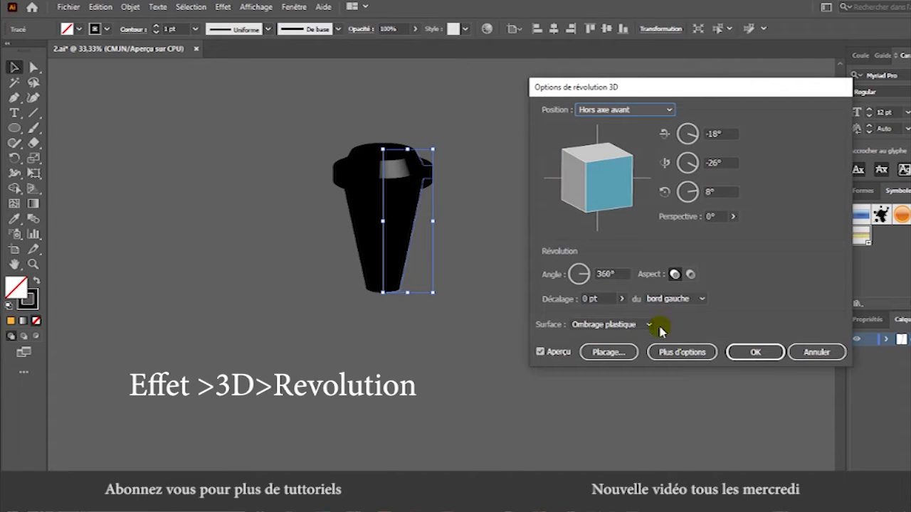
# Step: Open the artwork mapping of the revolved cup and map the color symbol onto surface 5, shifting it slightly right
pyautogui.click(609, 352)
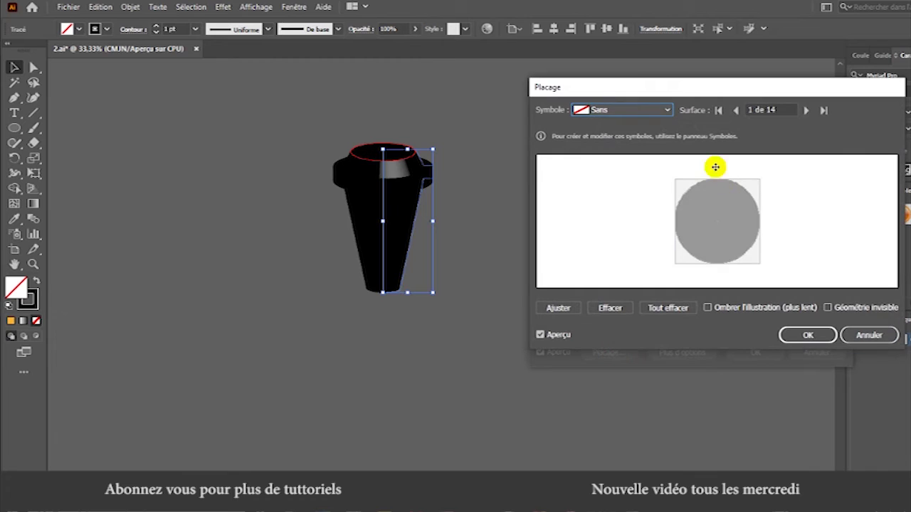
pyautogui.click(806, 110)
pyautogui.click(806, 110)
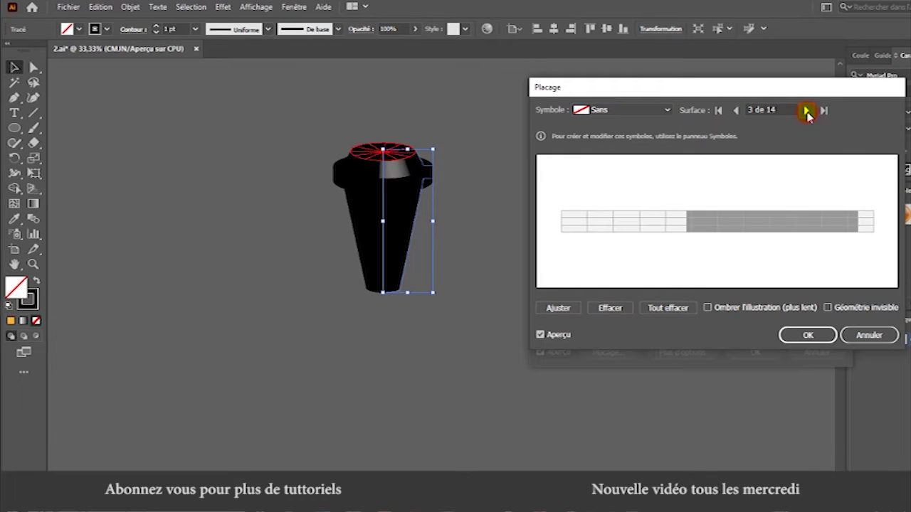
pyautogui.click(806, 110)
pyautogui.click(806, 110)
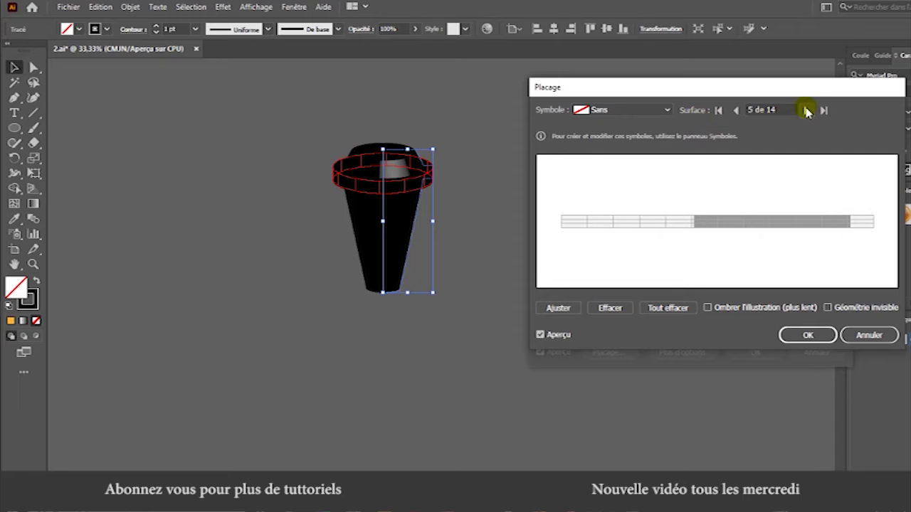
pyautogui.click(666, 110)
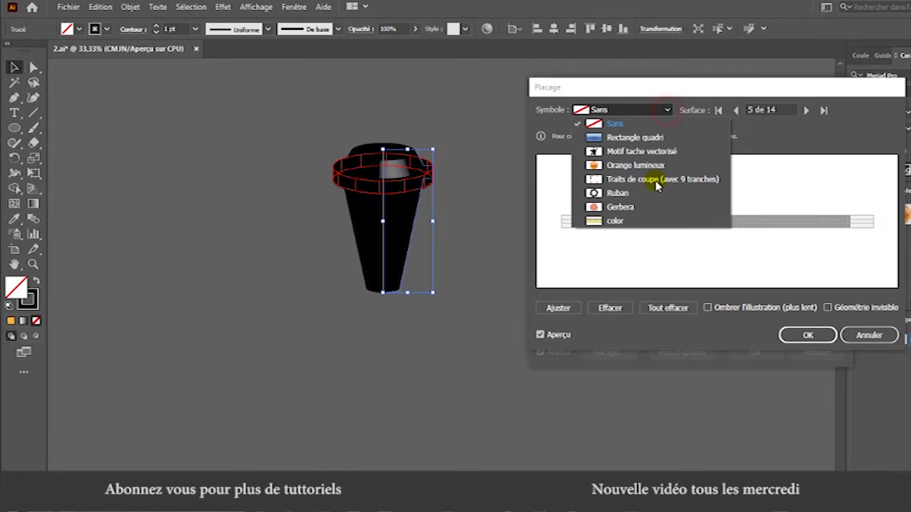
pyautogui.click(612, 221)
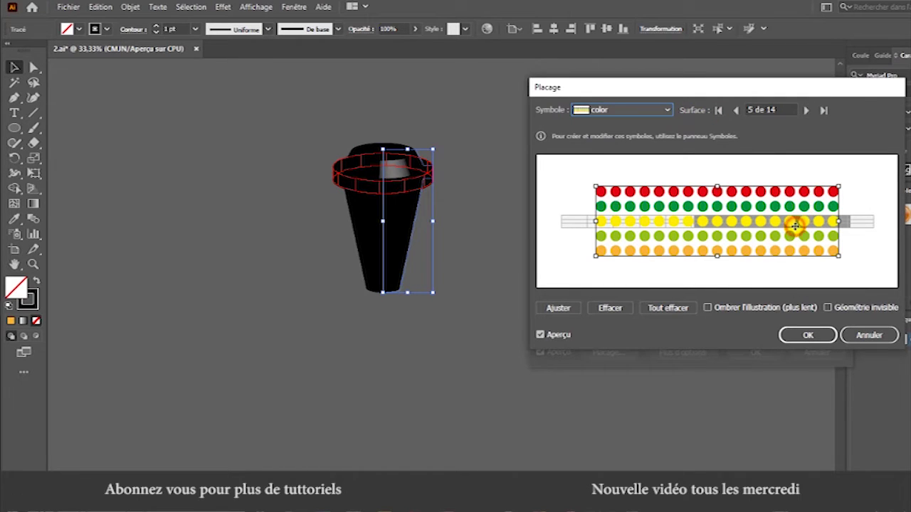
pyautogui.moveTo(787, 220); pyautogui.dragTo(820, 223)
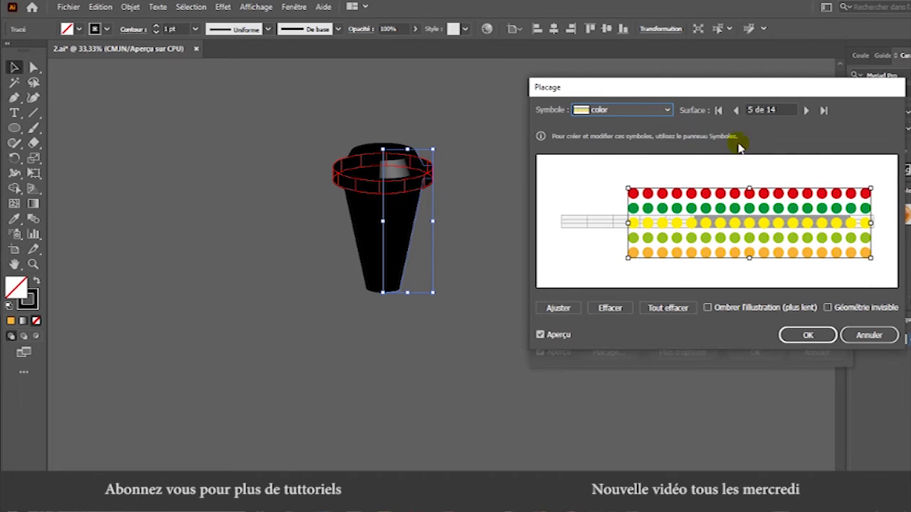
# Step: Map the color symbol onto surface 7, enlarging it and moving it down over the surface grid
pyautogui.click(805, 111)
pyautogui.click(806, 111)
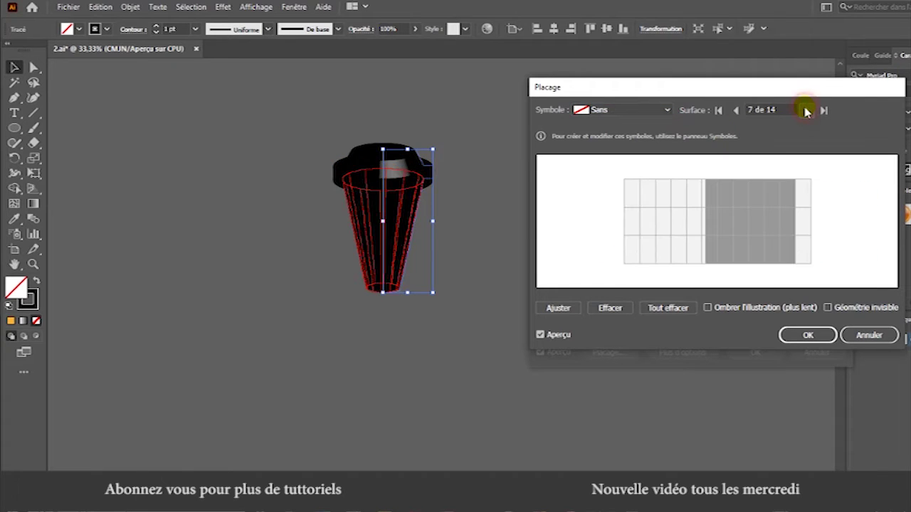
pyautogui.click(666, 110)
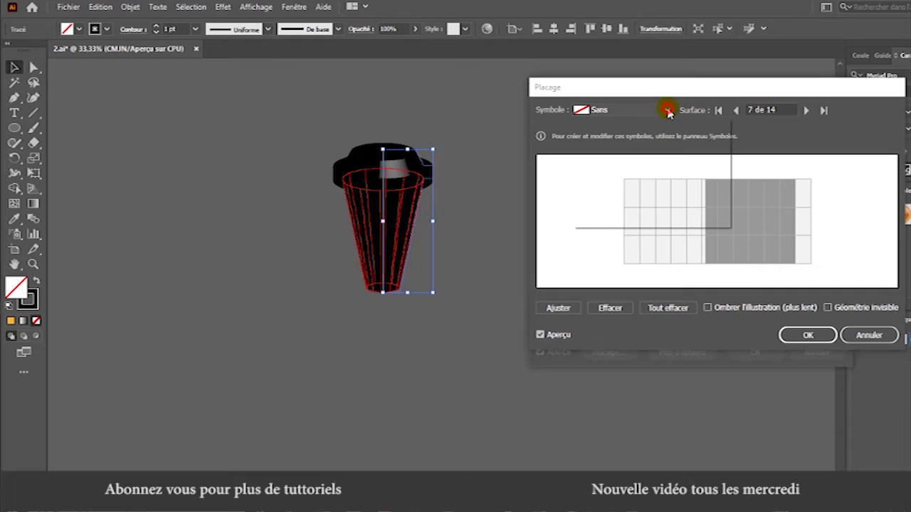
pyautogui.click(624, 222)
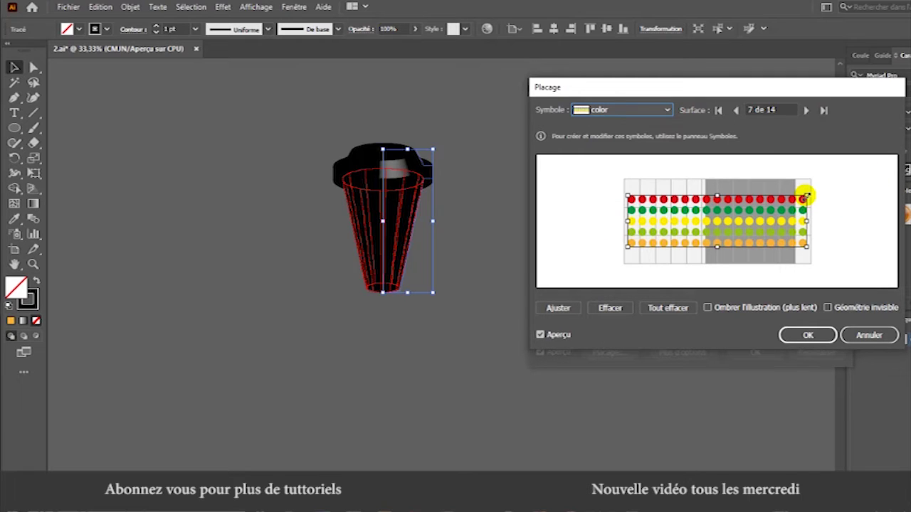
pyautogui.moveTo(805, 196); pyautogui.dragTo(861, 182)
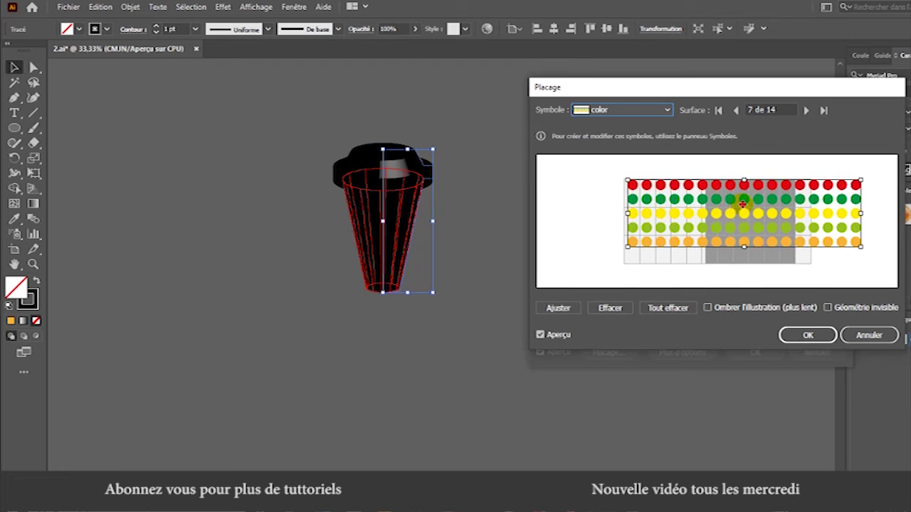
pyautogui.moveTo(743, 204); pyautogui.dragTo(742, 216)
# Step: Map the color symbol onto surface 10, the outer cup body, and scale and reposition it to cover the full grid
pyautogui.click(807, 110)
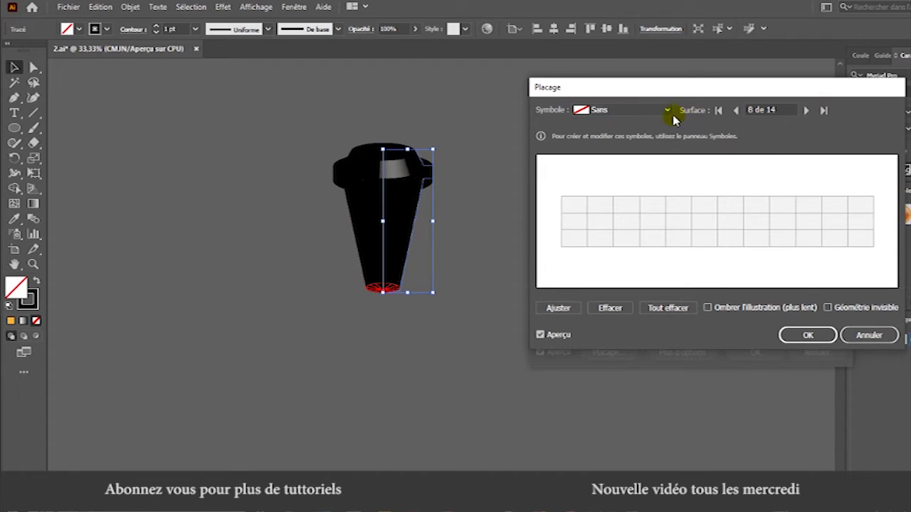
pyautogui.click(806, 111)
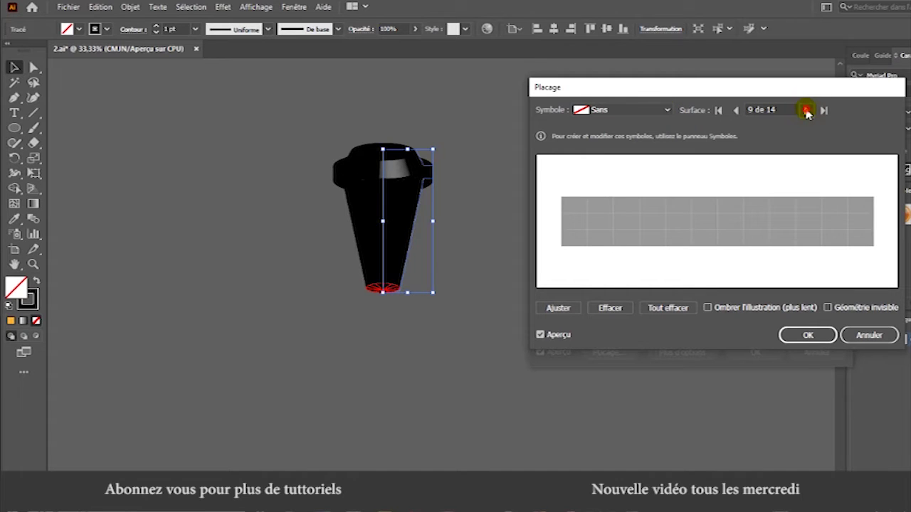
pyautogui.click(806, 110)
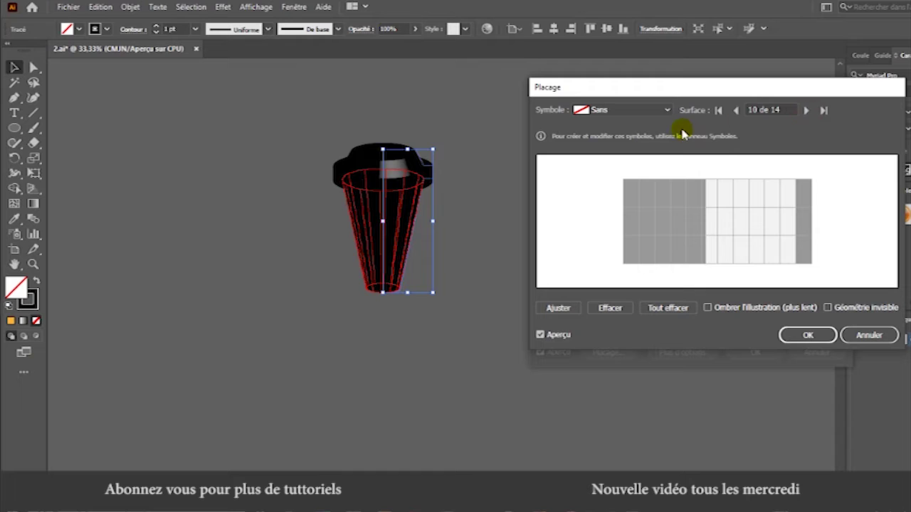
pyautogui.click(661, 111)
pyautogui.click(623, 223)
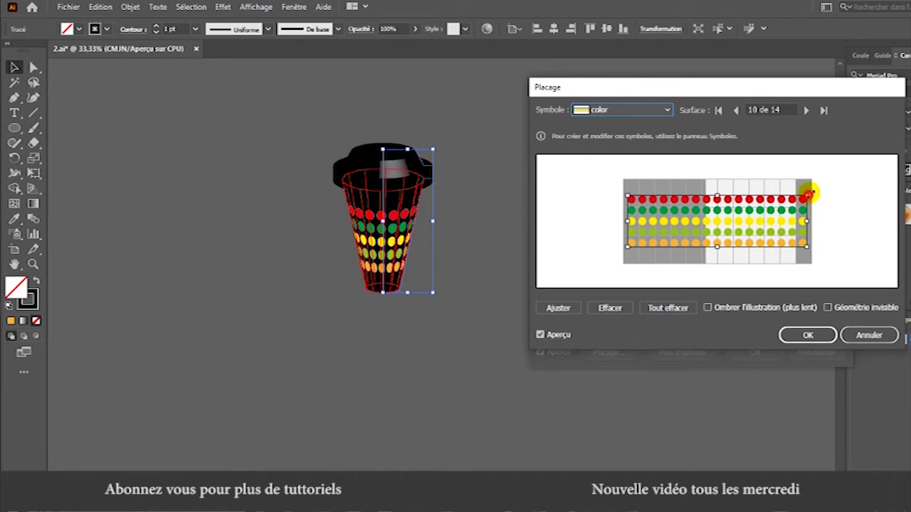
pyautogui.moveTo(807, 193); pyautogui.dragTo(867, 178)
pyautogui.moveTo(764, 198); pyautogui.dragTo(728, 205)
pyautogui.moveTo(833, 187); pyautogui.dragTo(854, 178)
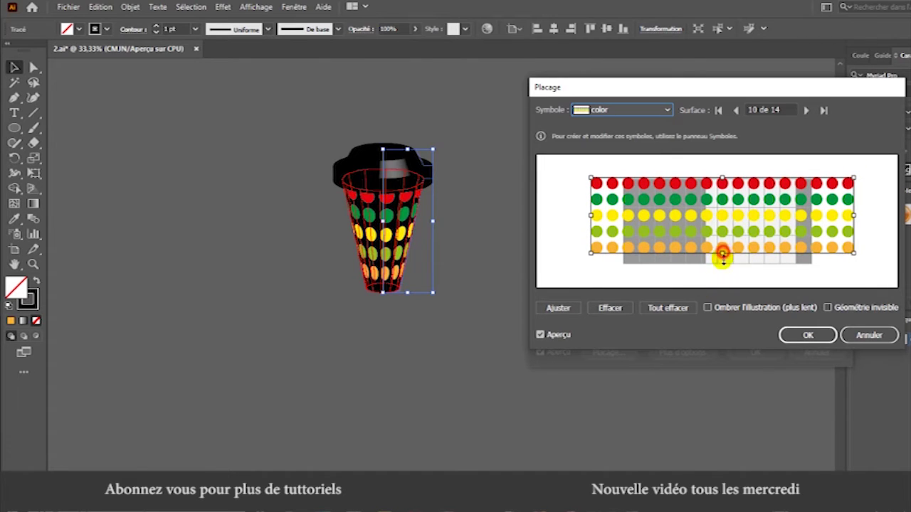
pyautogui.moveTo(722, 255); pyautogui.dragTo(722, 266)
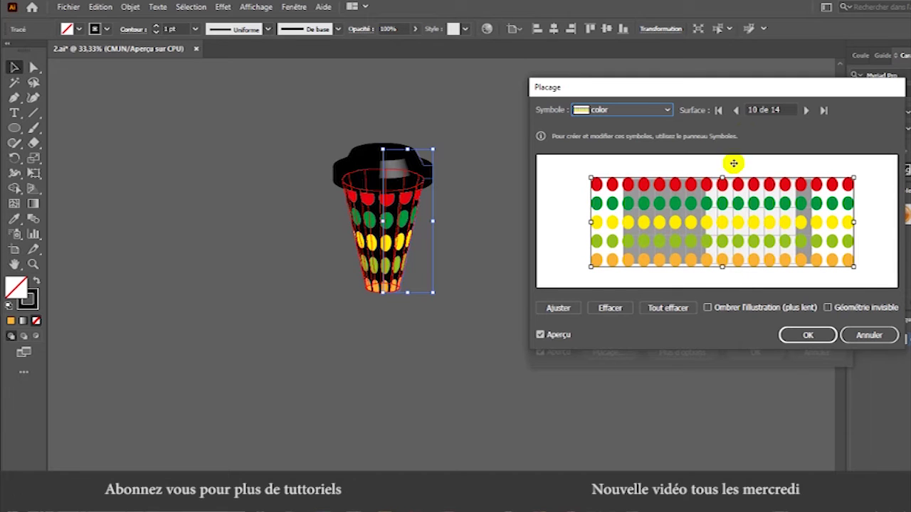
# Step: Map the color symbol onto surface 11, the ring under the rim
pyautogui.click(806, 110)
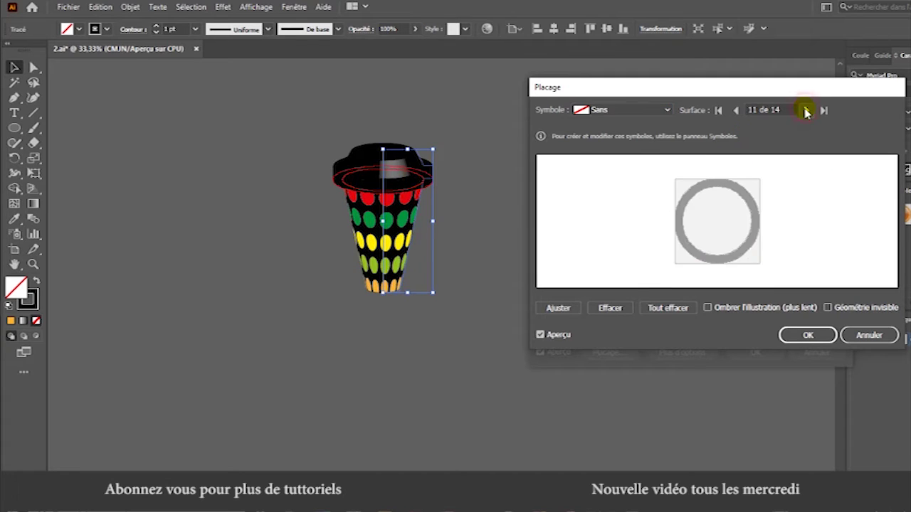
pyautogui.click(668, 111)
pyautogui.click(631, 221)
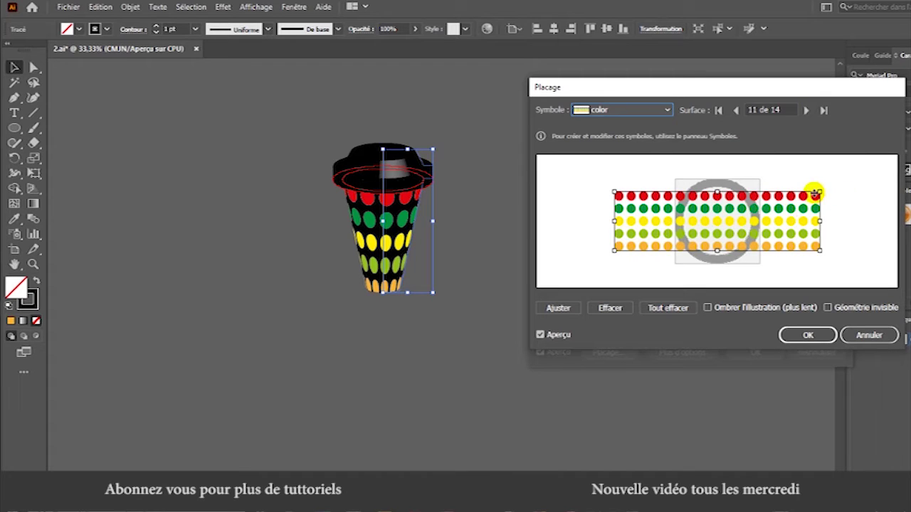
# Step: Map the color symbol onto surface 12, the outer rim band, stretching it across the full width and squashing it to the band's height
pyautogui.click(806, 110)
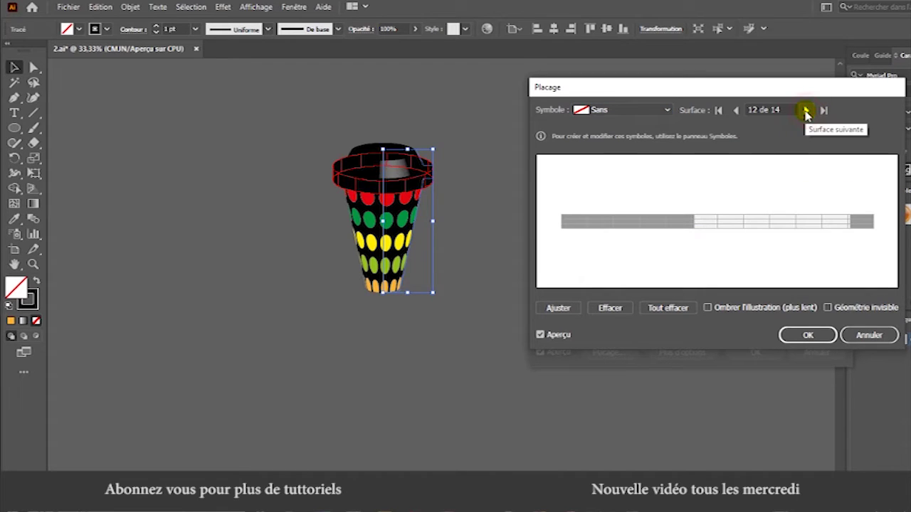
pyautogui.click(665, 111)
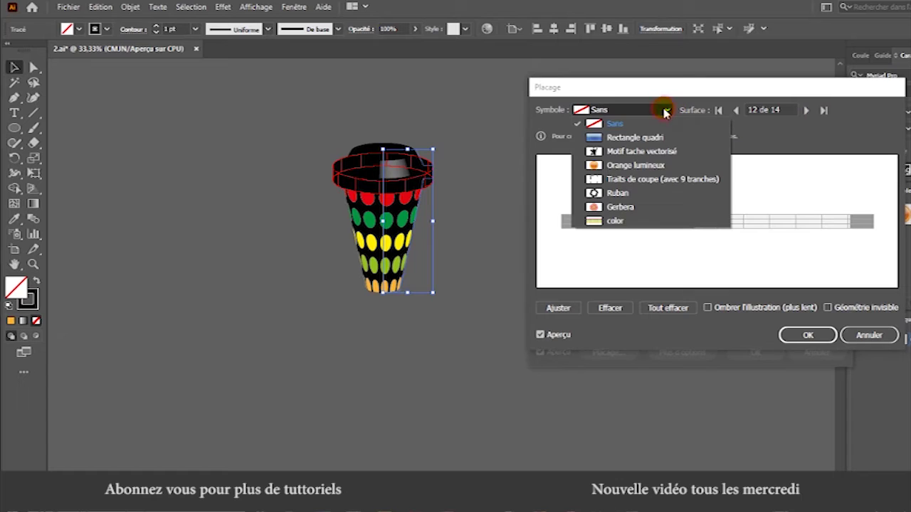
pyautogui.click(619, 222)
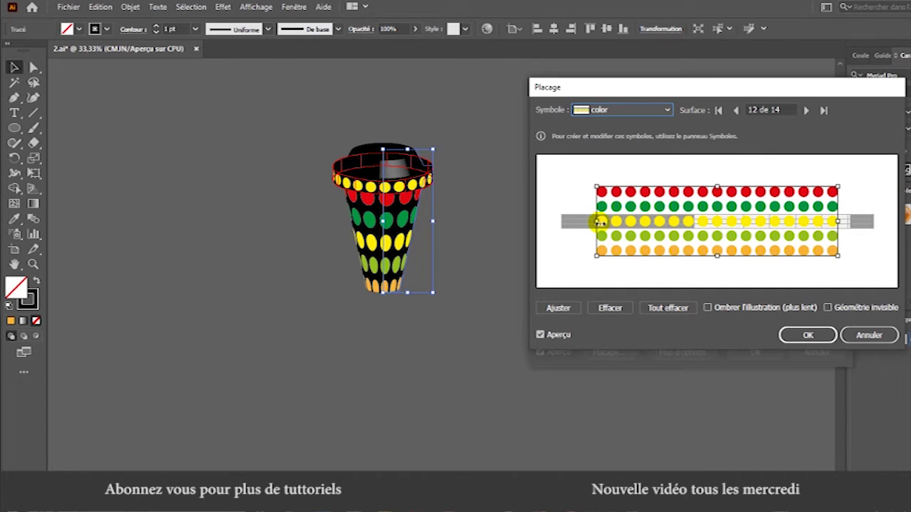
pyautogui.moveTo(600, 223); pyautogui.dragTo(558, 220)
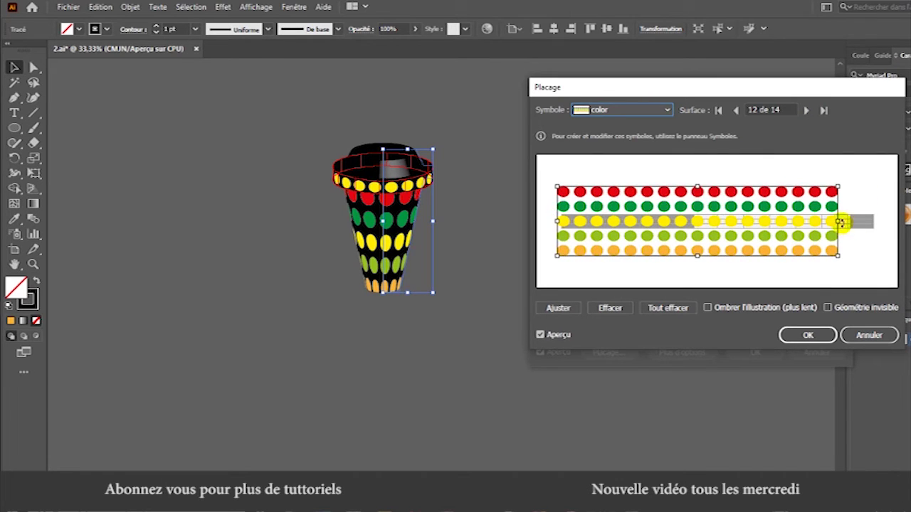
pyautogui.moveTo(840, 220); pyautogui.dragTo(878, 220)
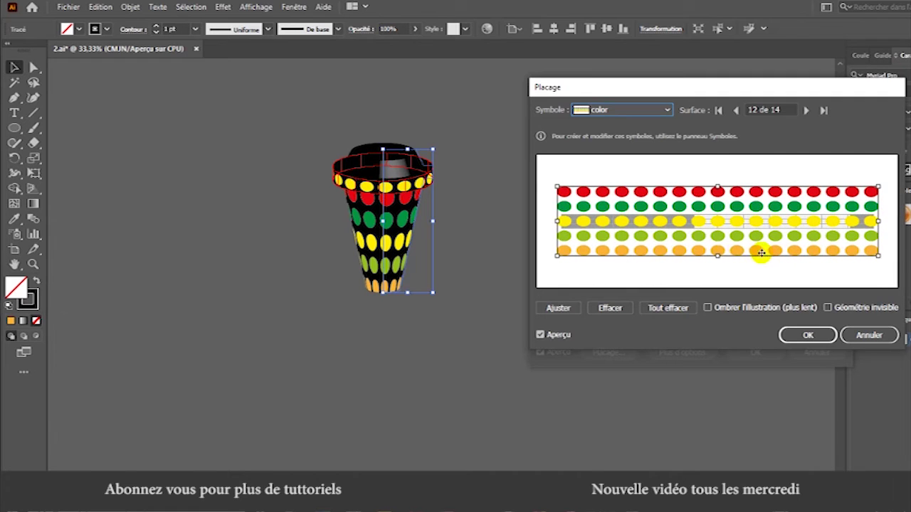
pyautogui.moveTo(717, 258); pyautogui.dragTo(715, 234)
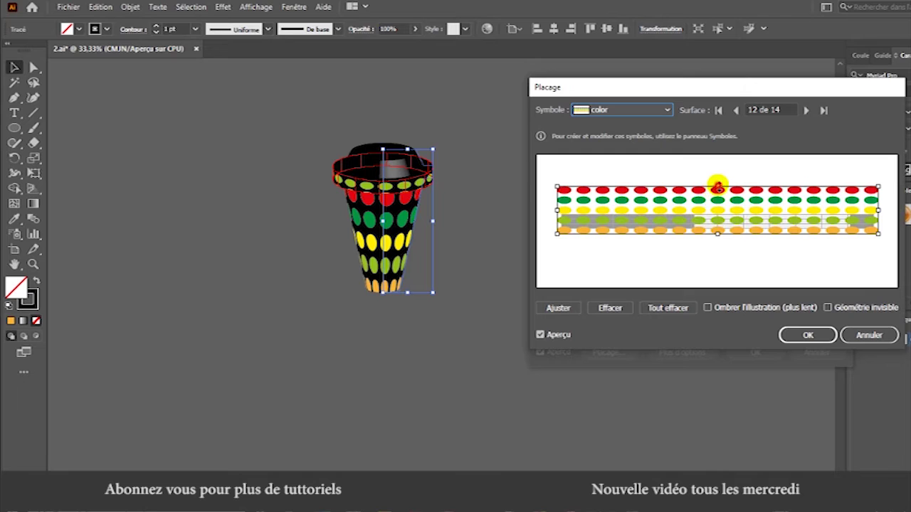
pyautogui.moveTo(717, 187); pyautogui.dragTo(714, 212)
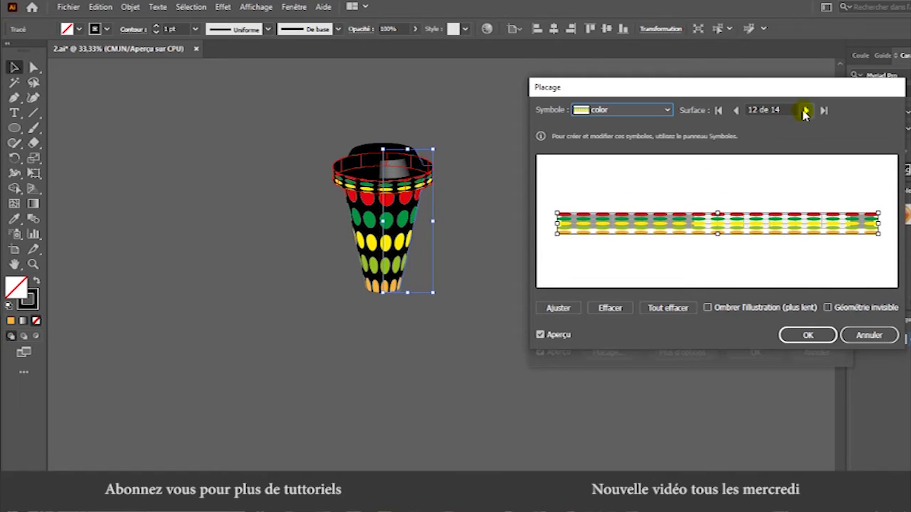
# Step: Map the color symbol onto surface 13, the top ring of the rim, and stretch it vertically beyond the ring
pyautogui.click(805, 111)
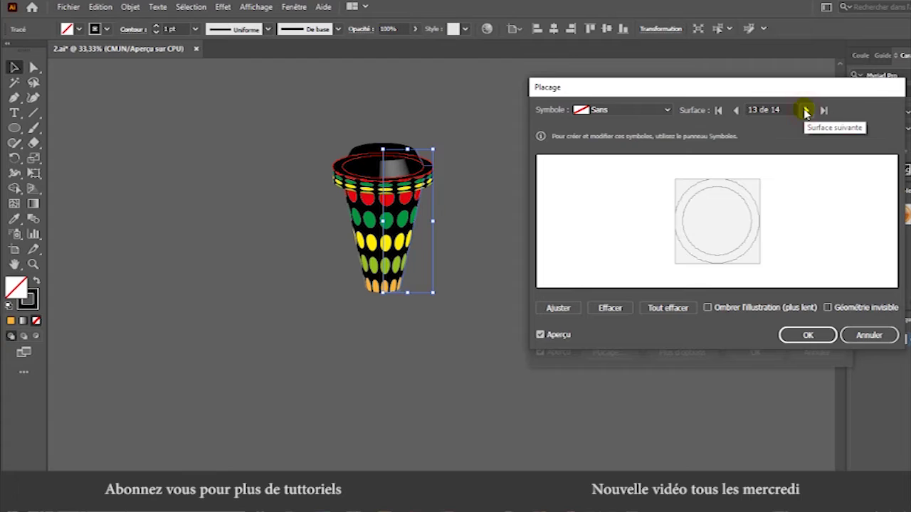
pyautogui.click(666, 111)
pyautogui.click(612, 221)
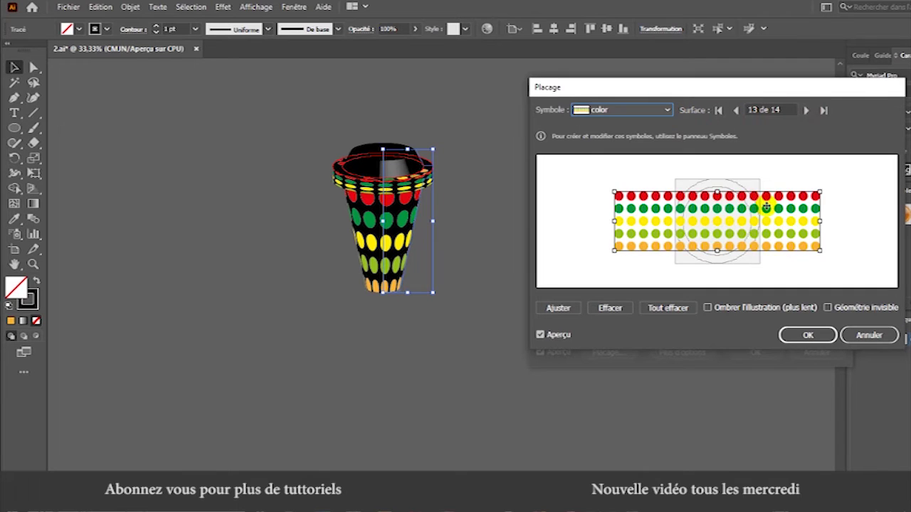
pyautogui.moveTo(717, 195); pyautogui.dragTo(716, 172)
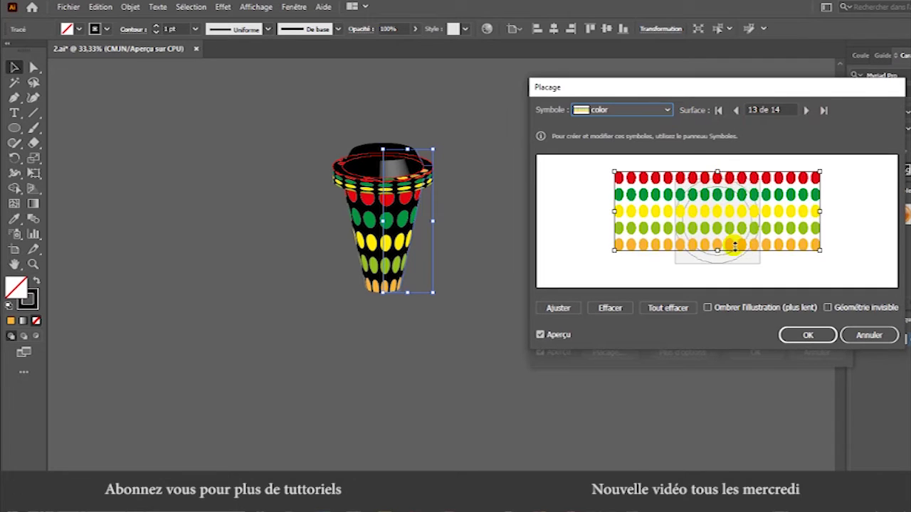
pyautogui.moveTo(717, 251); pyautogui.dragTo(718, 269)
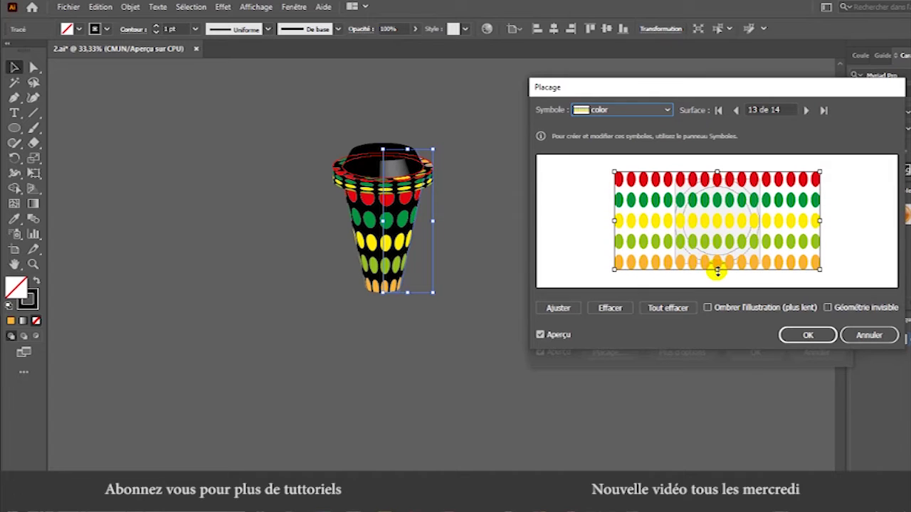
# Step: Map the color symbol onto surface 14, widen it past both ends, and shift it up so the light green and orange rows cover the grid
pyautogui.click(806, 110)
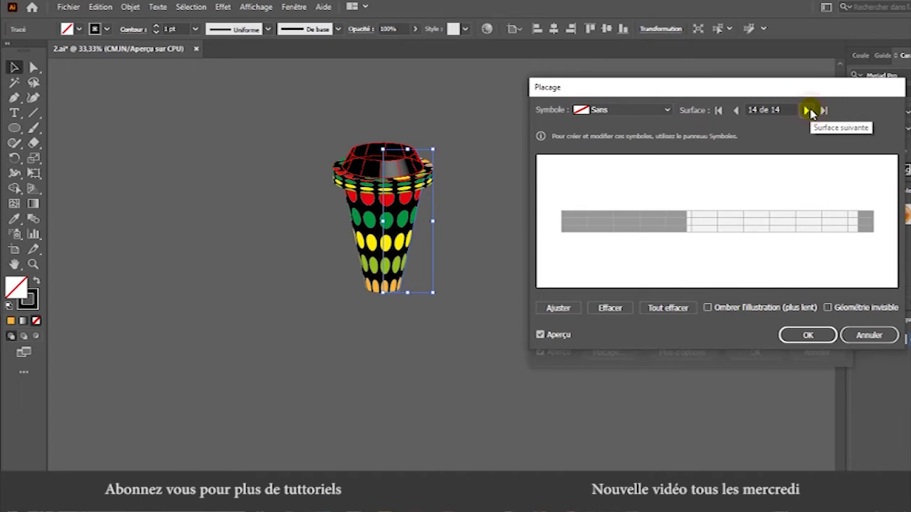
pyautogui.click(662, 111)
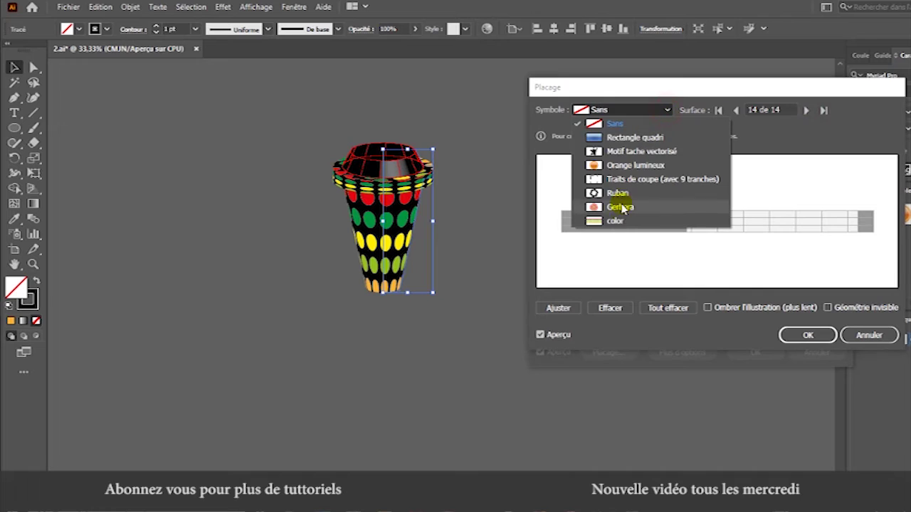
pyautogui.click(619, 219)
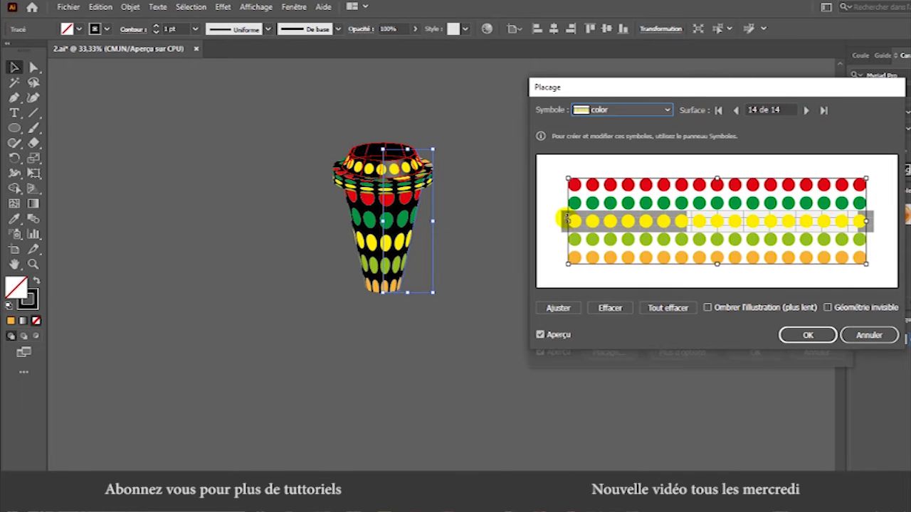
pyautogui.moveTo(572, 221); pyautogui.dragTo(553, 221)
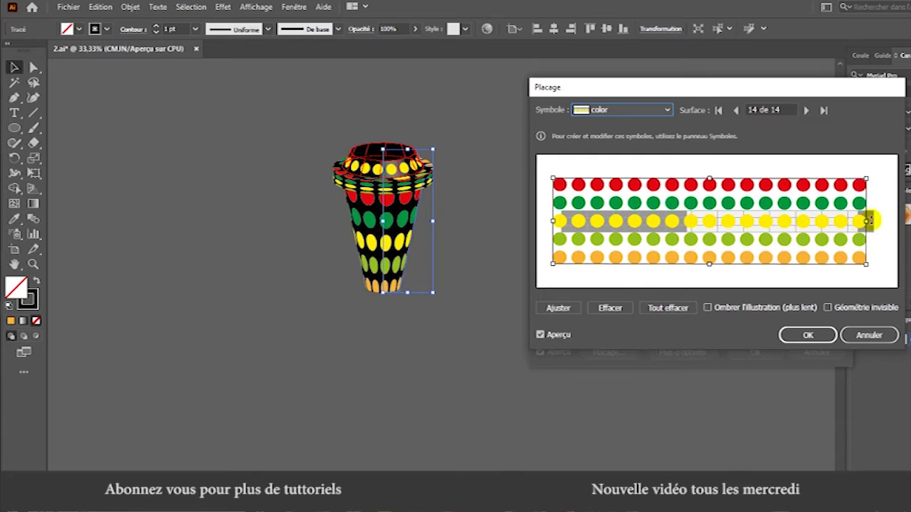
pyautogui.moveTo(866, 221); pyautogui.dragTo(882, 221)
pyautogui.moveTo(752, 237); pyautogui.dragTo(754, 213)
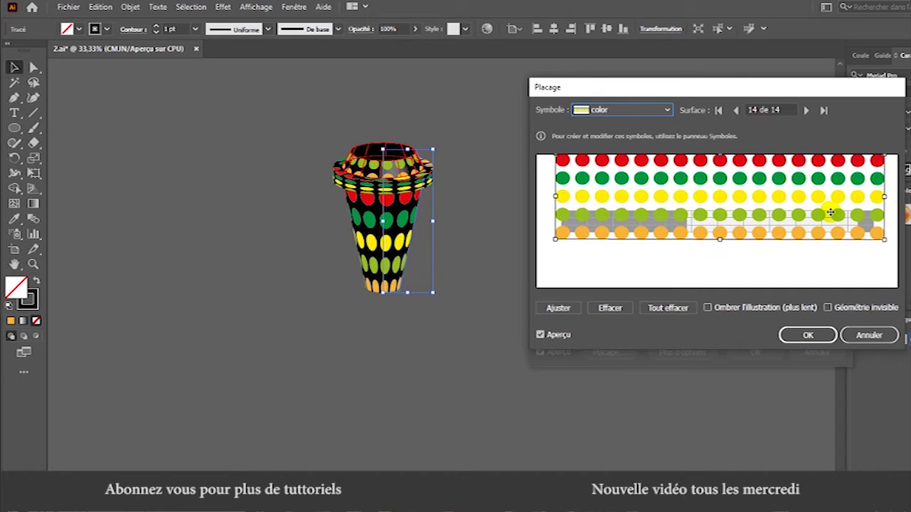
# Step: Make the 3D geometry invisible and apply the symbol mapping and the revolve effect
pyautogui.click(827, 308)
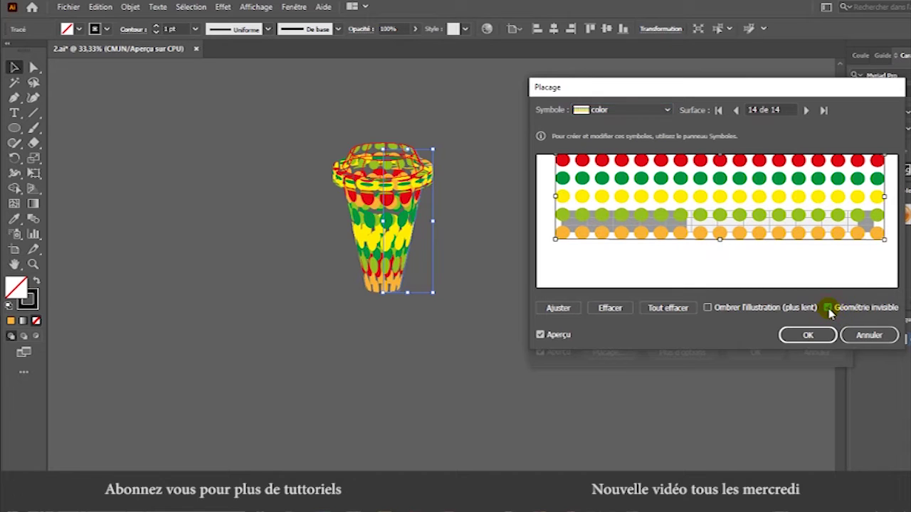
pyautogui.click(808, 334)
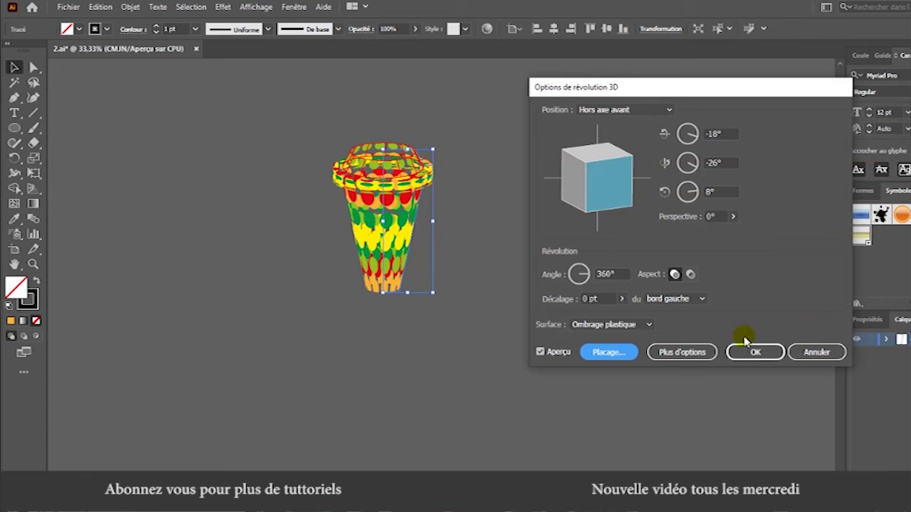
pyautogui.click(757, 352)
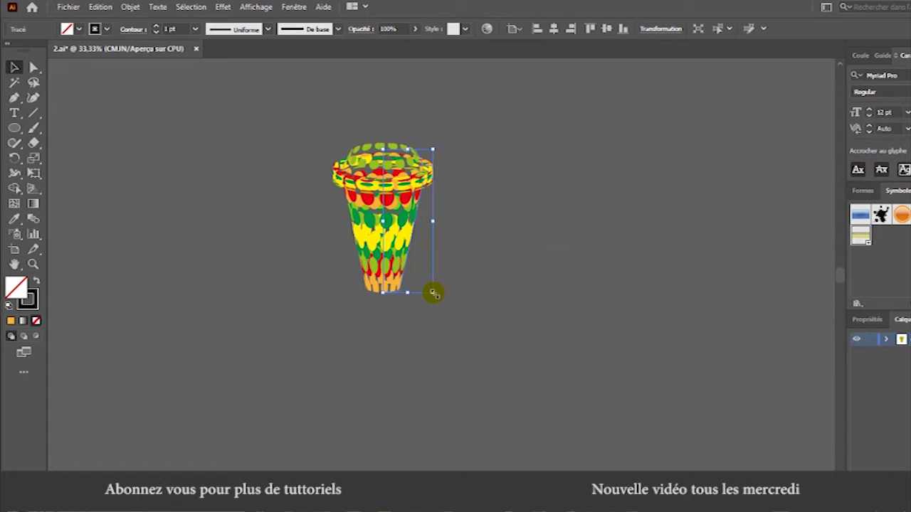
# Step: Reposition the dotted cup lower on the canvas and stretch it slightly taller
pyautogui.moveTo(434, 293); pyautogui.dragTo(470, 334)
pyautogui.hotkey('ctrl', 'z')
pyautogui.moveTo(406, 217); pyautogui.dragTo(460, 267)
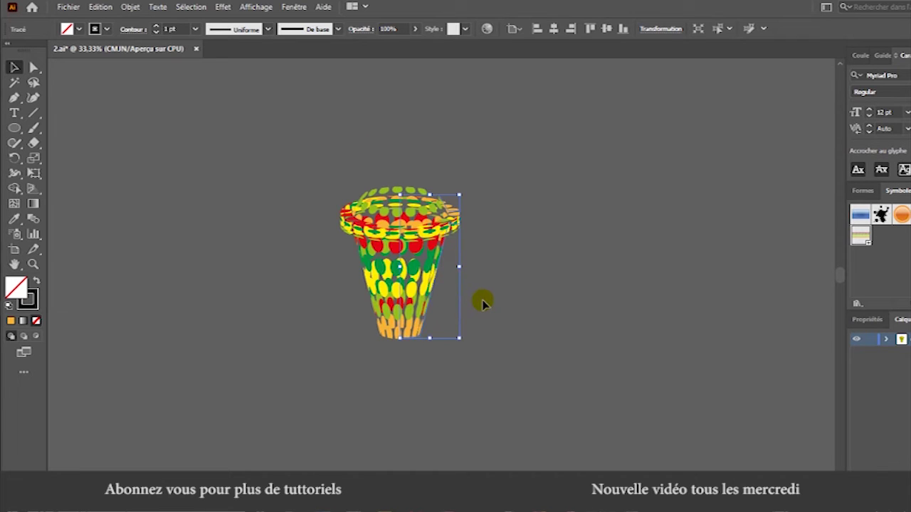
pyautogui.moveTo(429, 338); pyautogui.dragTo(430, 351)
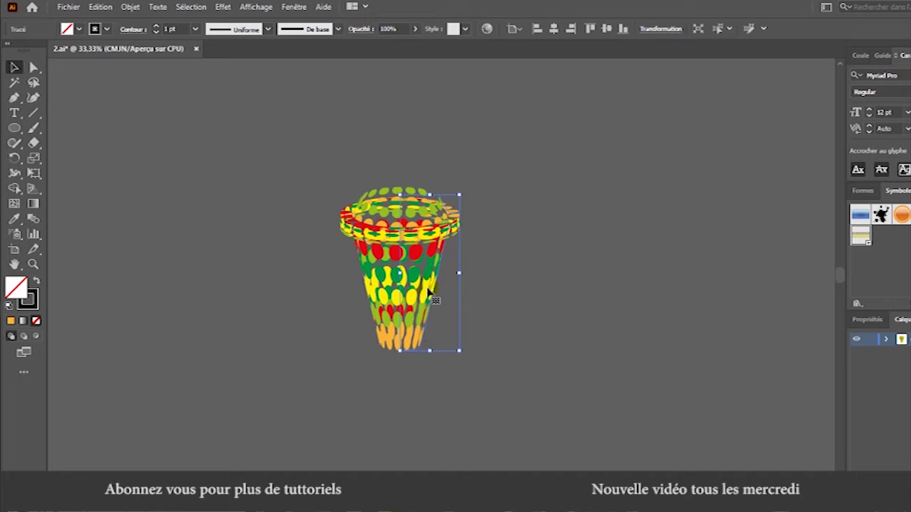
# Step: Expand the cup's appearance, ungroup the resulting artwork twice, and deselect it
pyautogui.click(130, 6)
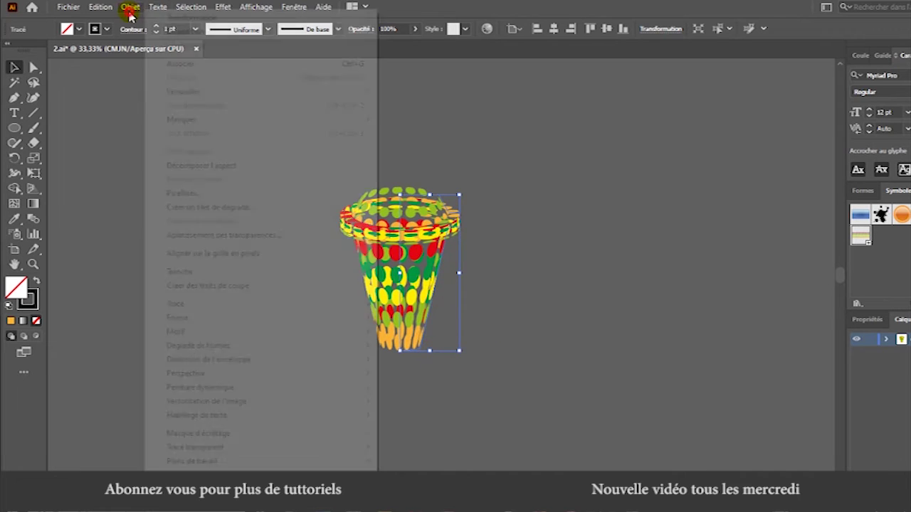
pyautogui.click(210, 165)
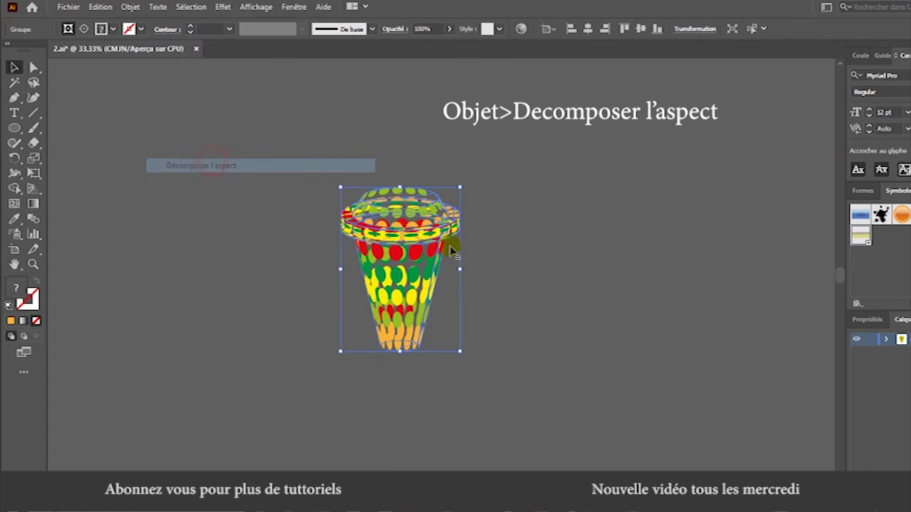
pyautogui.rightClick(411, 277)
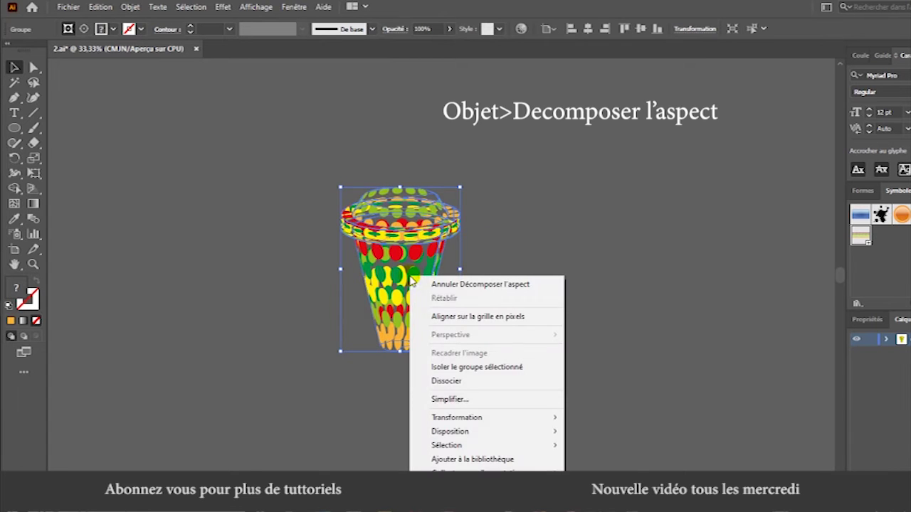
pyautogui.click(470, 382)
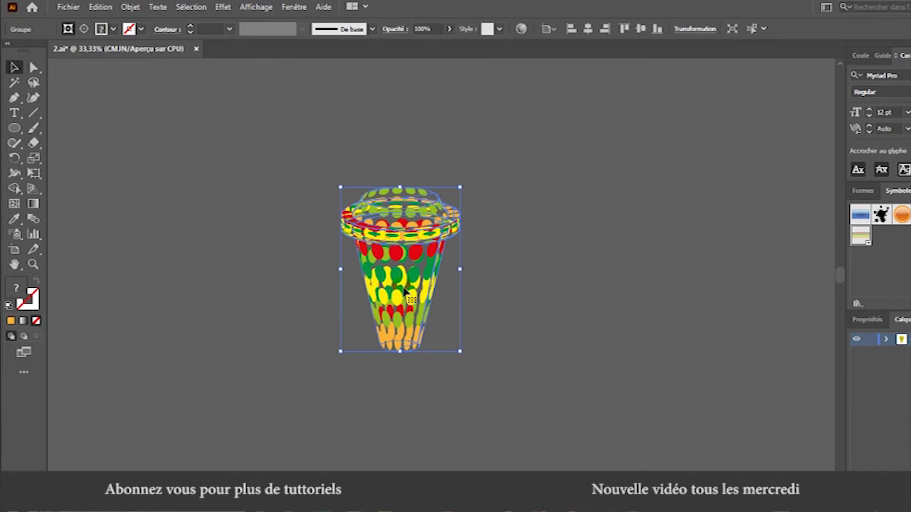
pyautogui.rightClick(388, 269)
pyautogui.click(451, 382)
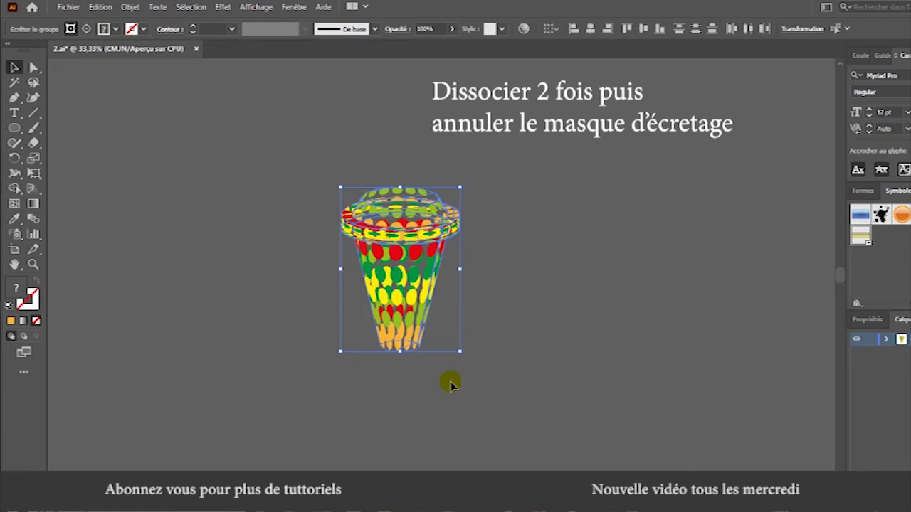
pyautogui.rightClick(408, 290)
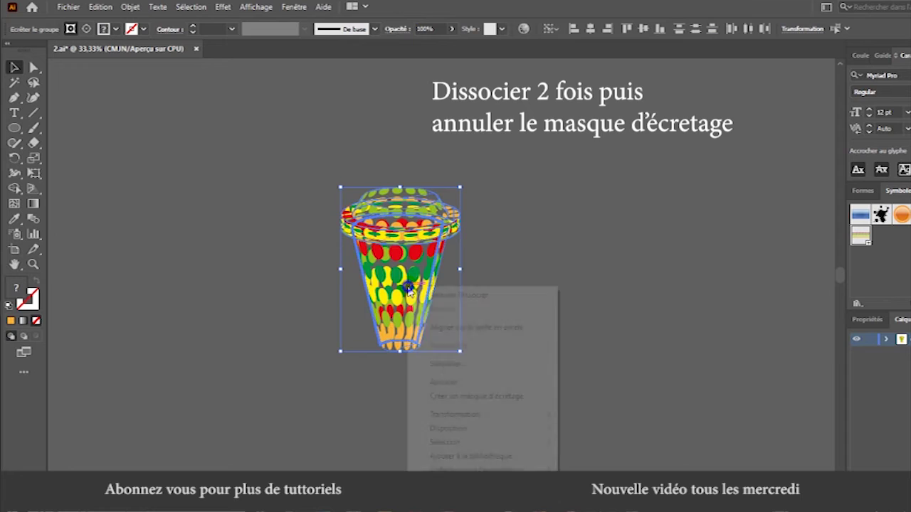
pyautogui.click(581, 212)
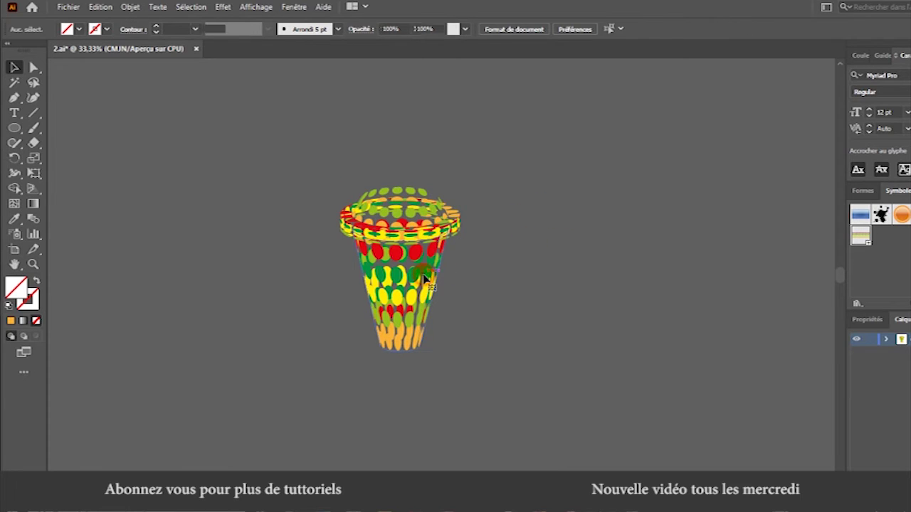
# Step: Release the clipping mask on the cup's body artwork and deselect it
pyautogui.rightClick(425, 277)
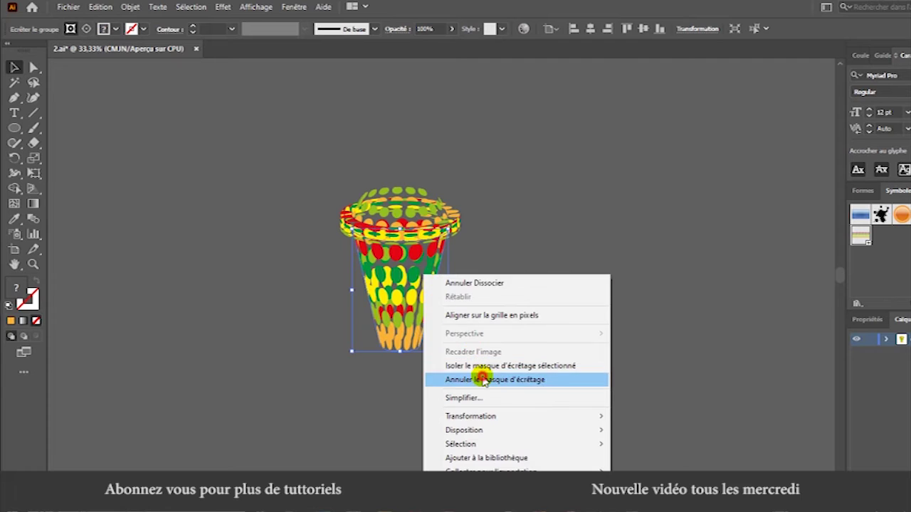
pyautogui.click(484, 380)
pyautogui.click(524, 244)
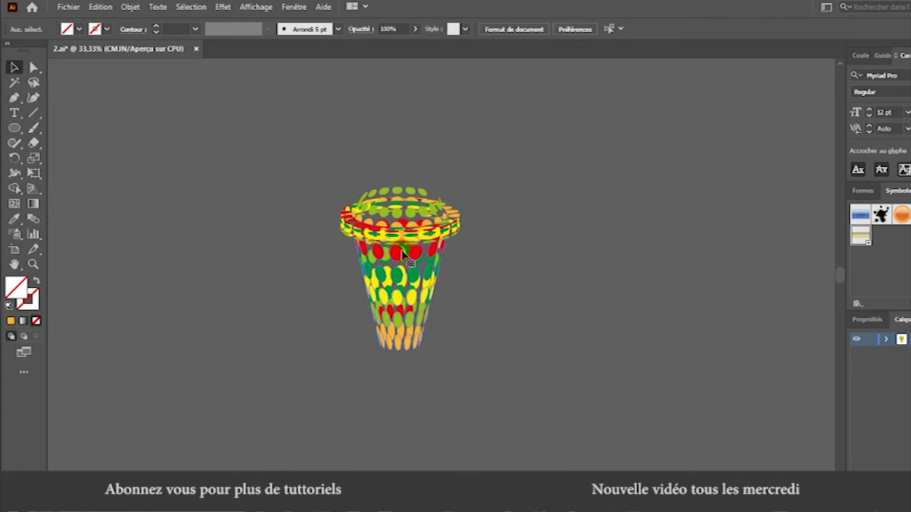
# Step: Pull two body dot patterns with red top rows out of the cup, placing one on each side in empty space
pyautogui.moveTo(405, 254); pyautogui.dragTo(655, 247)
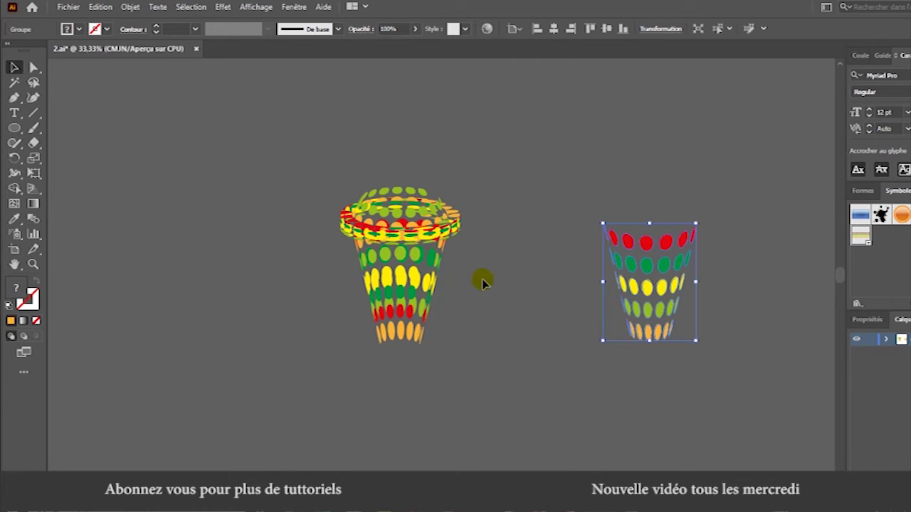
pyautogui.click(410, 231)
pyautogui.moveTo(417, 236); pyautogui.dragTo(260, 261)
# Step: Move the two green-and-orange lid bands and the curved red-green-yellow rim strip away from the cup into empty space
pyautogui.click(398, 234)
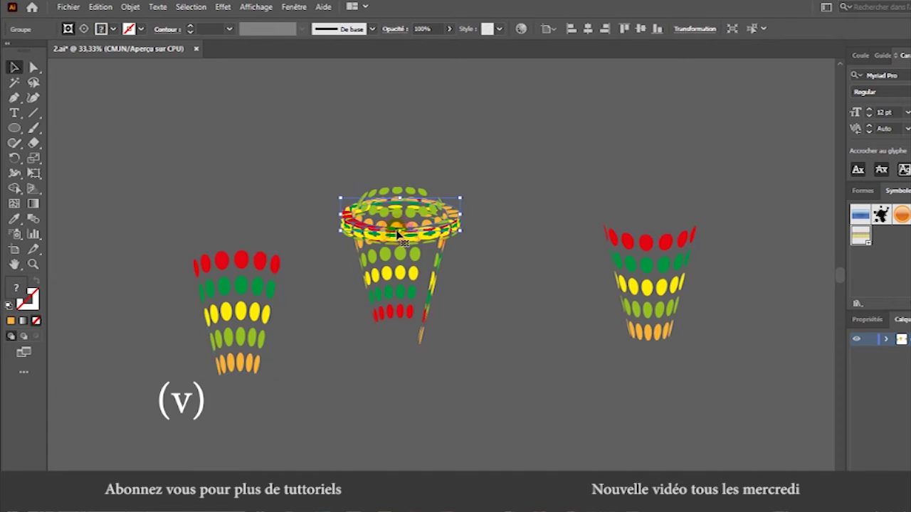
pyautogui.moveTo(403, 203); pyautogui.dragTo(256, 135)
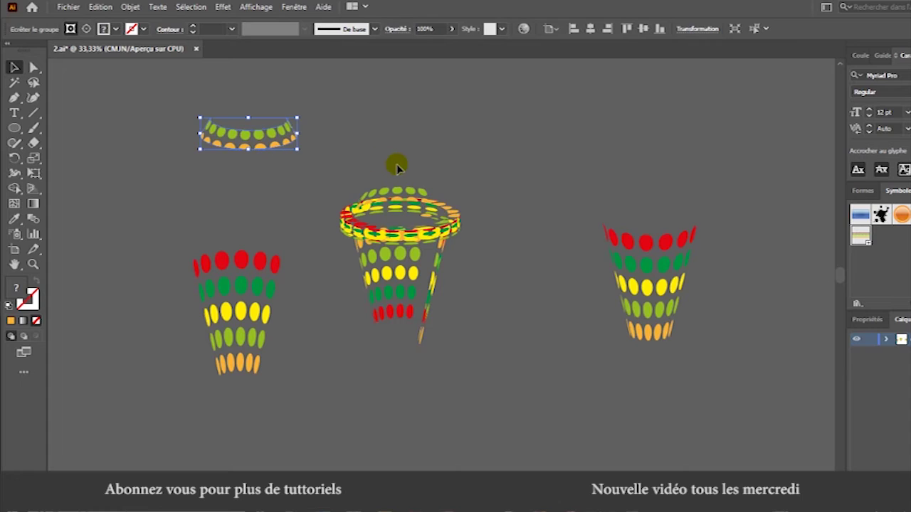
pyautogui.moveTo(403, 203); pyautogui.dragTo(435, 102)
pyautogui.moveTo(402, 212); pyautogui.dragTo(206, 207)
pyautogui.moveTo(409, 200); pyautogui.dragTo(418, 80)
pyautogui.hotkey('ctrl', 'shift', 'a')
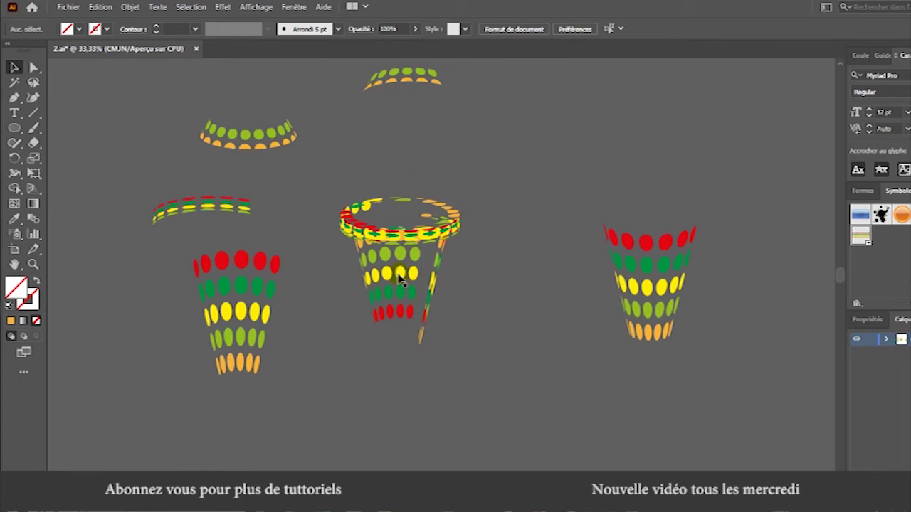
# Step: Move the inverted body dot pattern and one narrow slanted dot strip below the cup's rim, clear of the other pieces
pyautogui.moveTo(400, 278)
pyautogui.mouseDown()
pyautogui.moveTo(372, 330)
pyautogui.moveTo(360, 407)
pyautogui.mouseUp()
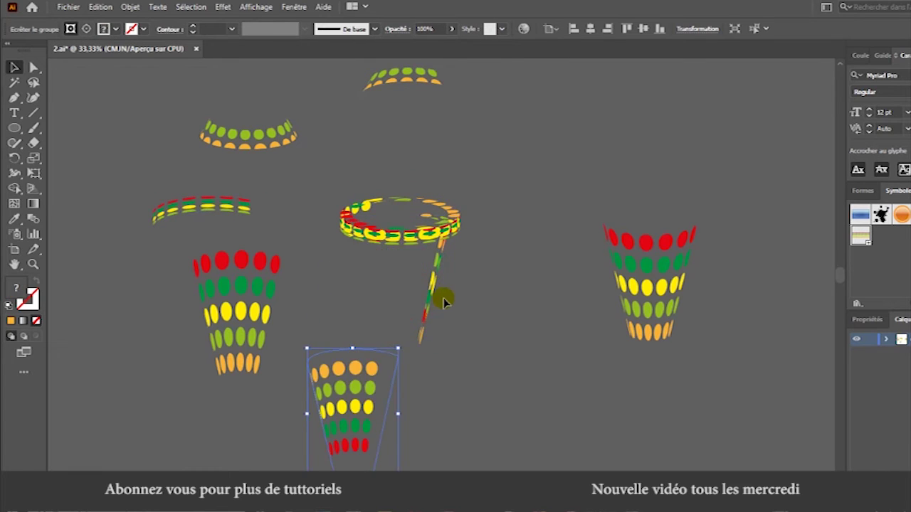
pyautogui.hotkey('ctrl', 'shift', 'a')
pyautogui.moveTo(429, 306)
pyautogui.mouseDown()
pyautogui.moveTo(449, 295)
pyautogui.moveTo(530, 392)
pyautogui.mouseUp()
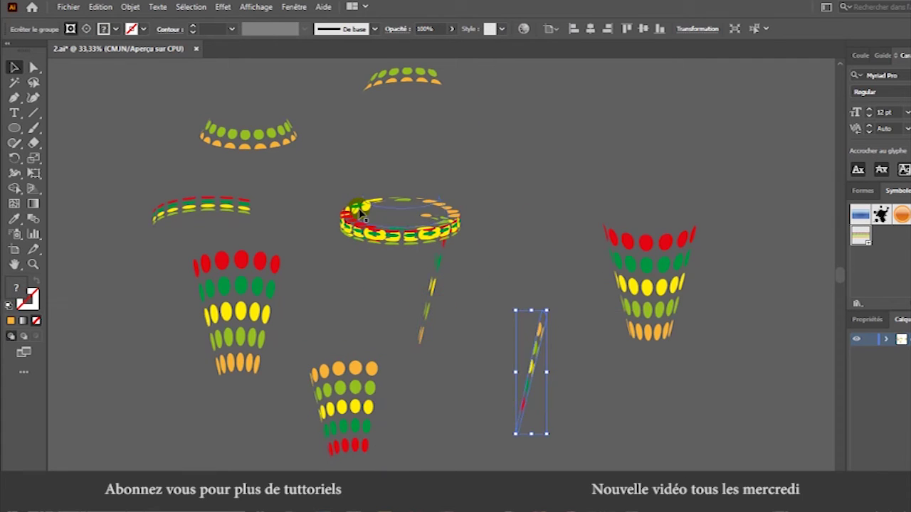
pyautogui.click(363, 206)
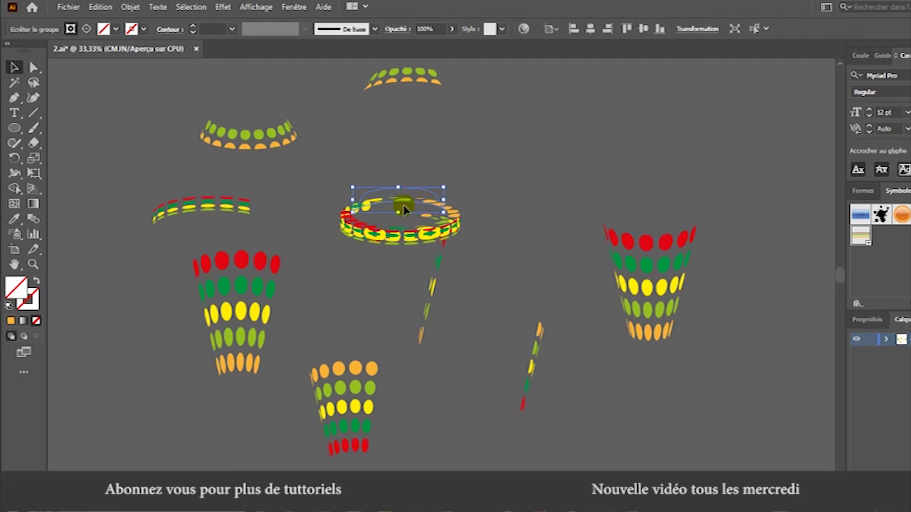
pyautogui.hotkey('ctrl', 'shift', 'a')
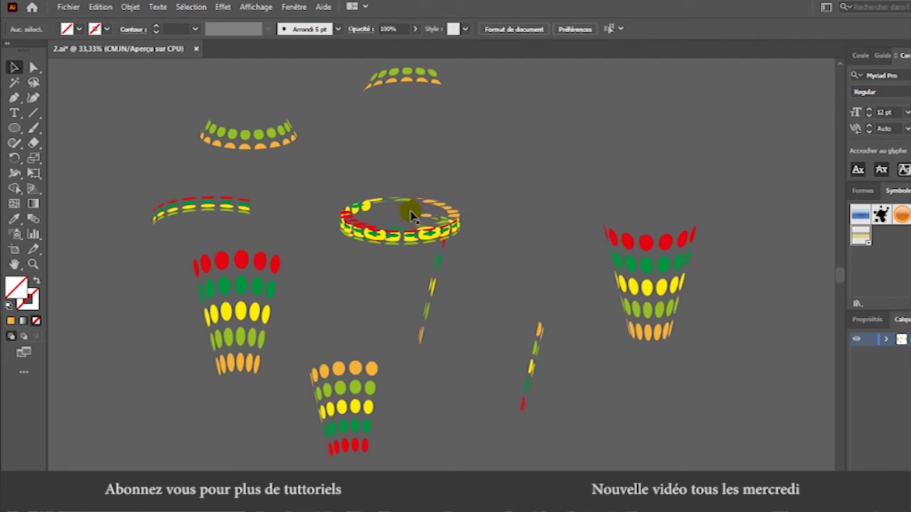
pyautogui.click(404, 234)
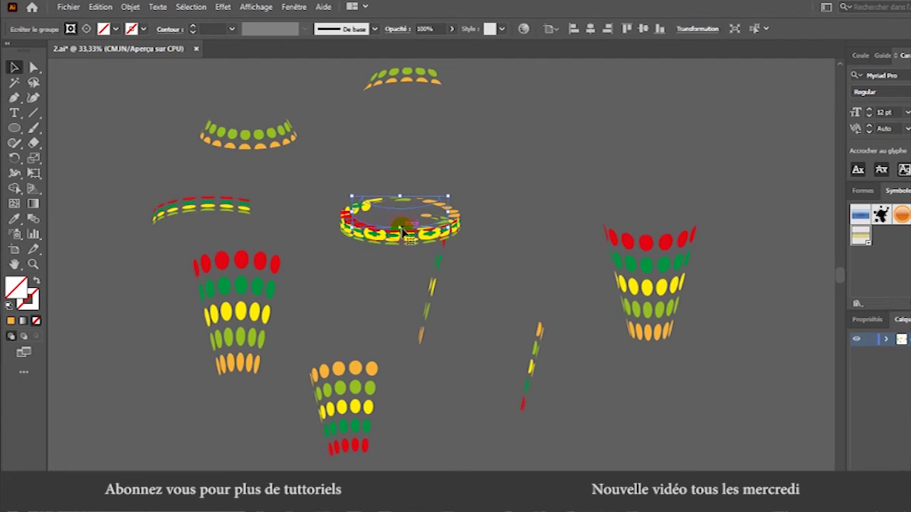
pyautogui.keyDown('shift'); pyautogui.click(405, 206); pyautogui.keyUp('shift')
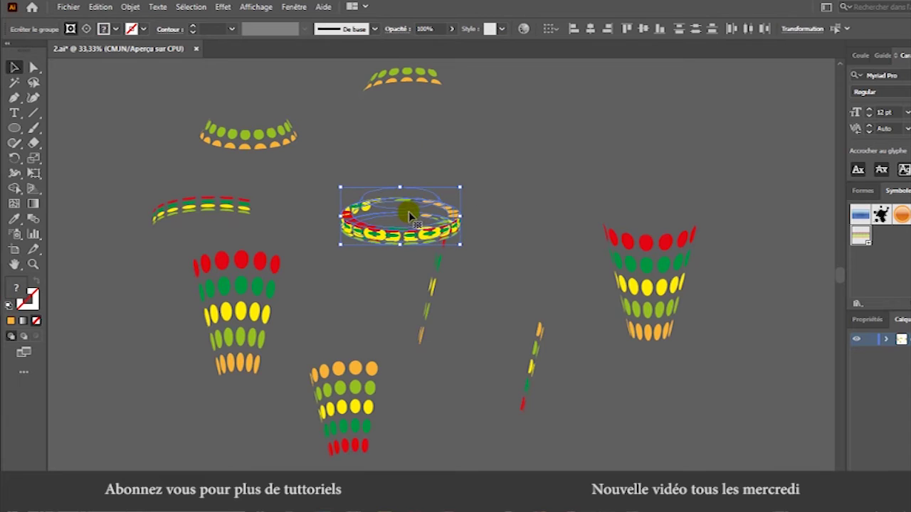
pyautogui.click(491, 169)
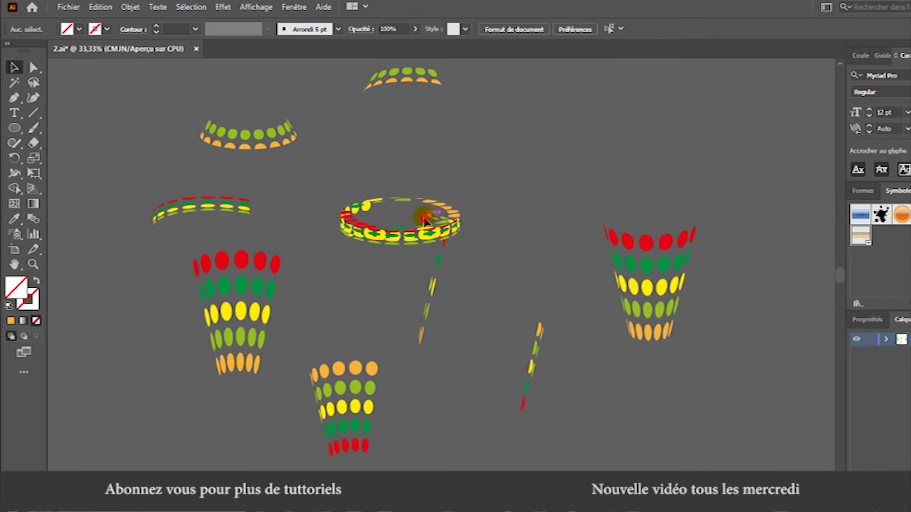
# Step: Move the thin dotted ring above the rim and set the empty lid outline aside beside it
pyautogui.click(430, 222)
pyautogui.moveTo(430, 222); pyautogui.dragTo(436, 188)
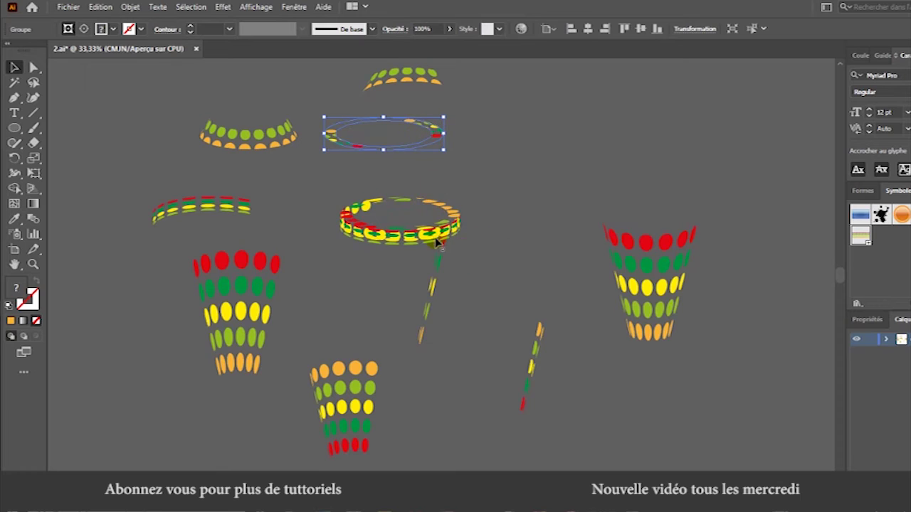
pyautogui.click(365, 210)
pyautogui.moveTo(364, 210); pyautogui.dragTo(542, 143)
pyautogui.click(518, 210)
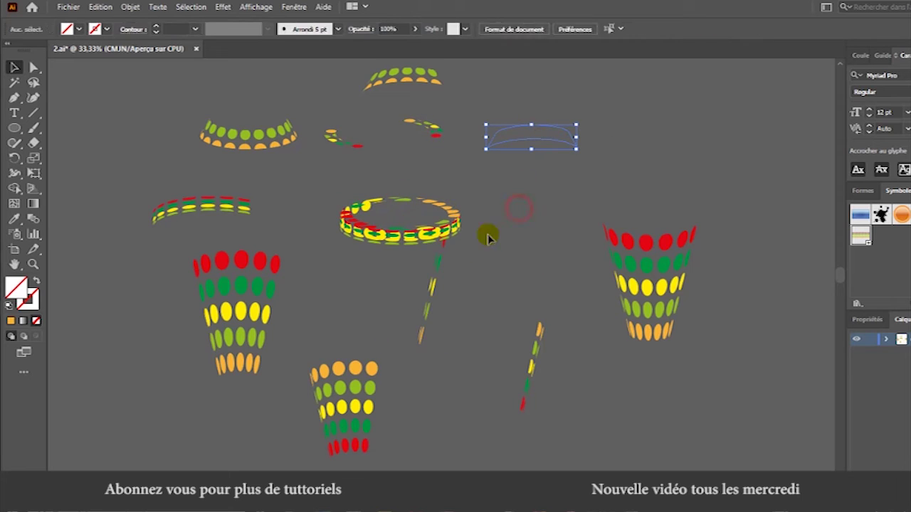
# Step: Move the empty cup-body outline and the remaining slanted dot strip out from under the rim
pyautogui.click(435, 283)
pyautogui.moveTo(435, 283); pyautogui.dragTo(474, 411)
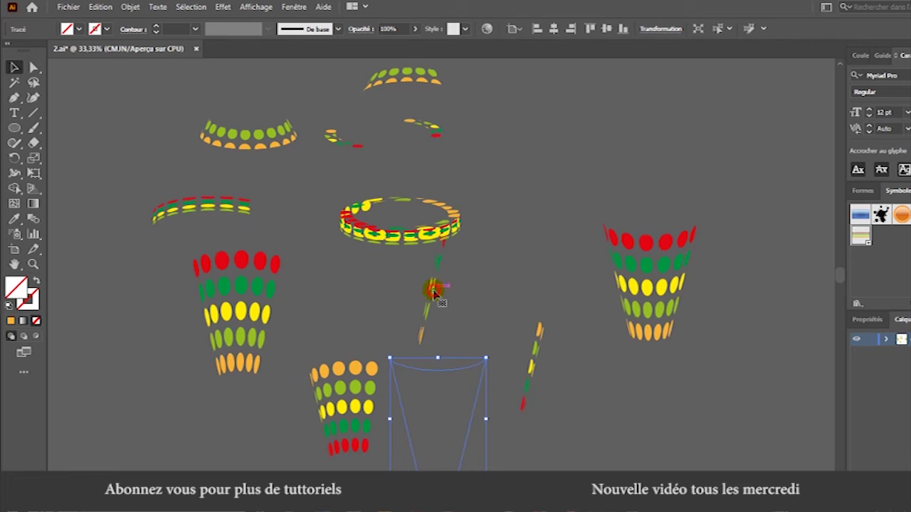
pyautogui.moveTo(431, 292)
pyautogui.mouseDown()
pyautogui.moveTo(472, 375)
pyautogui.moveTo(466, 431)
pyautogui.mouseUp()
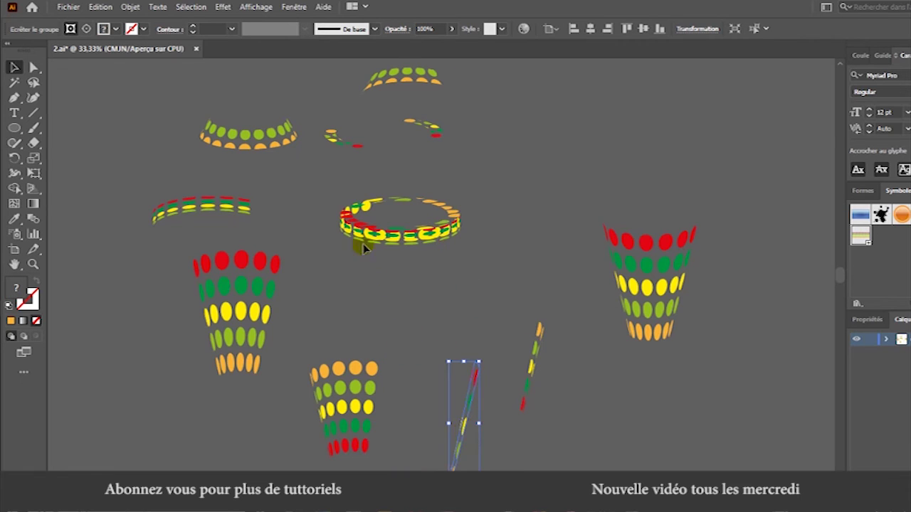
# Step: Select the remaining rim pieces together and place them on top of the separate front body dot pattern
pyautogui.moveTo(340, 190); pyautogui.dragTo(680, 226)
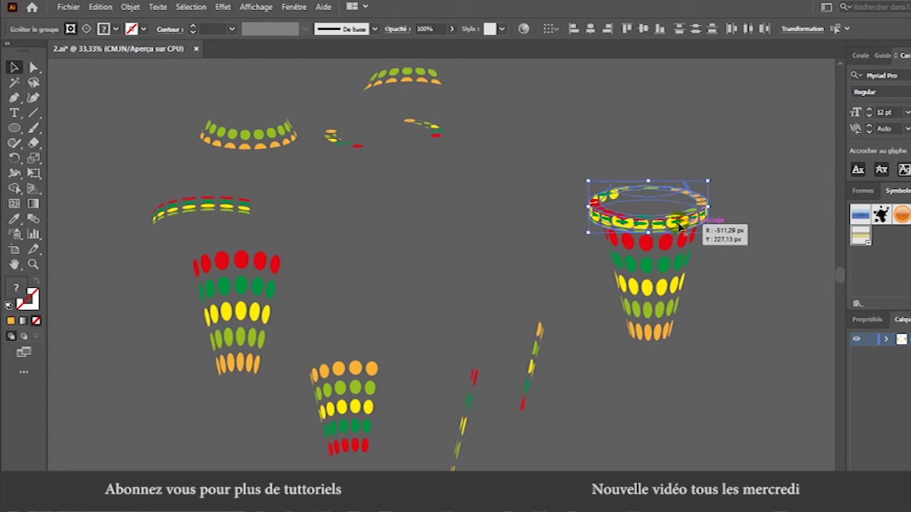
# Step: Select all the rim pieces together and nudge them slightly right and up to line them up with the dotted cup body
pyautogui.click(738, 290)
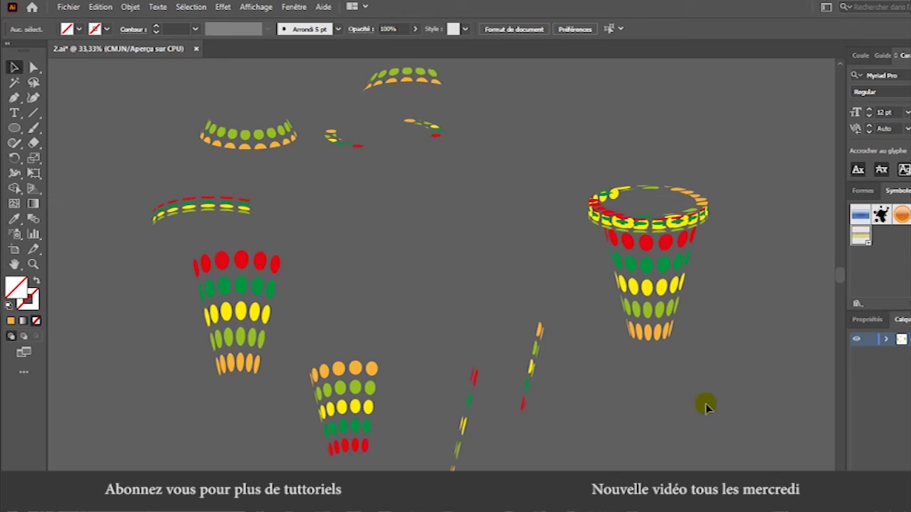
pyautogui.click(686, 224)
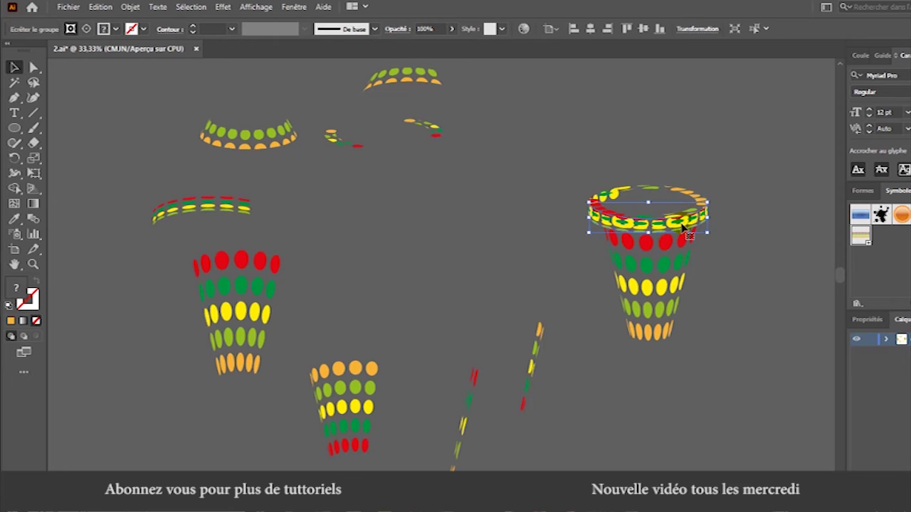
pyautogui.moveTo(685, 222); pyautogui.dragTo(687, 222)
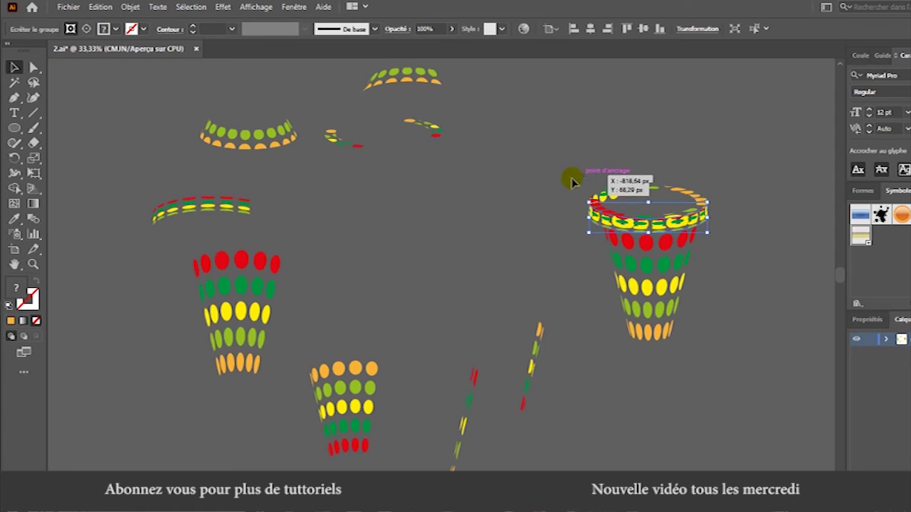
pyautogui.click(567, 178)
pyautogui.moveTo(617, 177); pyautogui.dragTo(688, 222)
pyautogui.press('Right')
pyautogui.press('Right')
pyautogui.press('Right')
pyautogui.press('Right')
pyautogui.press('Right')
pyautogui.press('Right')
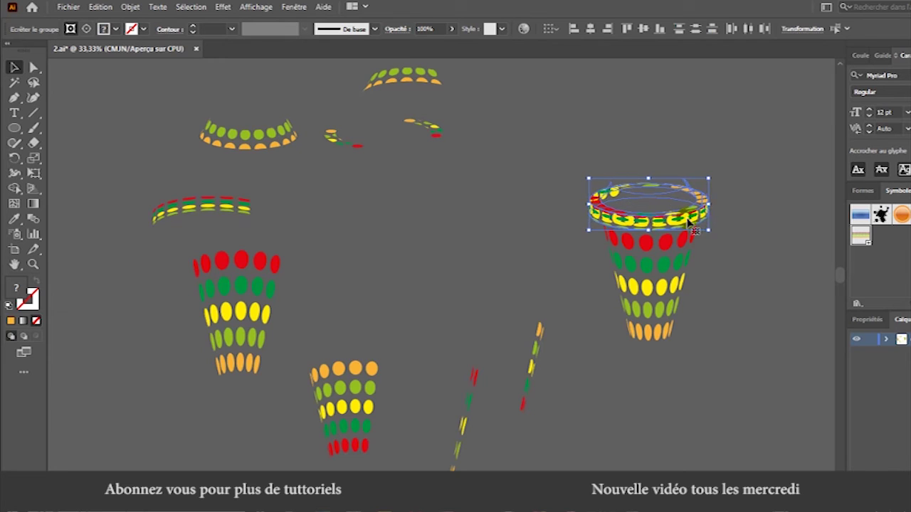
pyautogui.press('Up')
pyautogui.press('Up')
pyautogui.press('Up')
pyautogui.press('Up')
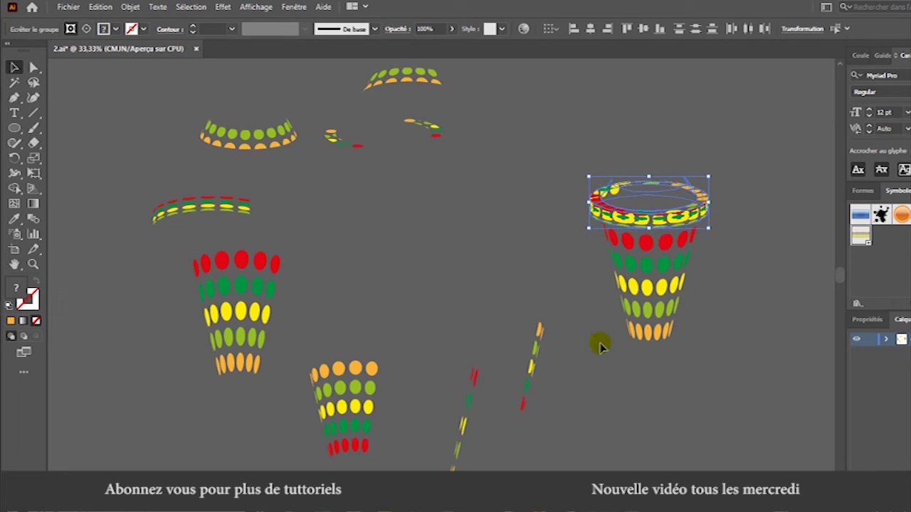
# Step: Move the slanted dot strip with the red upper end into the middle of the lid as an upright straw
pyautogui.click(475, 402)
pyautogui.moveTo(470, 404)
pyautogui.mouseDown()
pyautogui.moveTo(493, 315)
pyautogui.moveTo(688, 121)
pyautogui.moveTo(676, 119)
pyautogui.mouseUp()
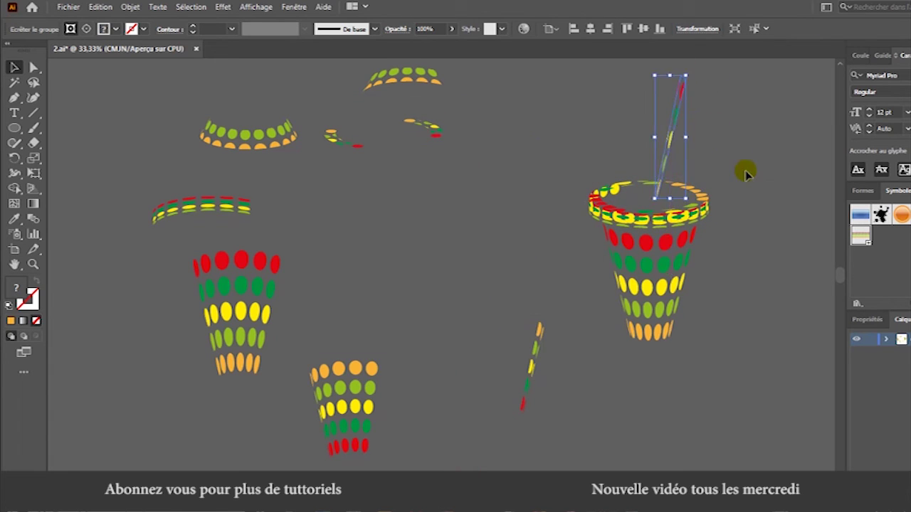
pyautogui.click(745, 171)
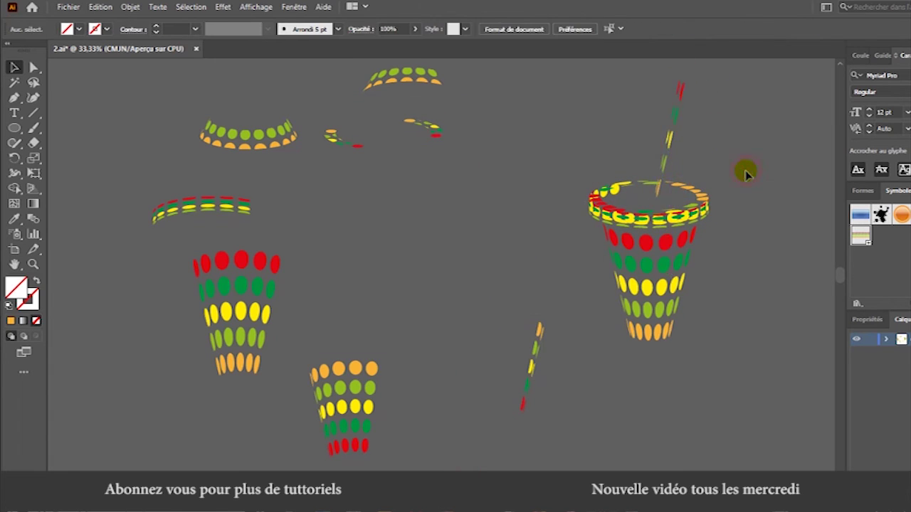
# Step: Shrink and rotate the remaining slanted dot strip, and attach it to the straw's upper end as a downward-sloping bent tip
pyautogui.click(531, 382)
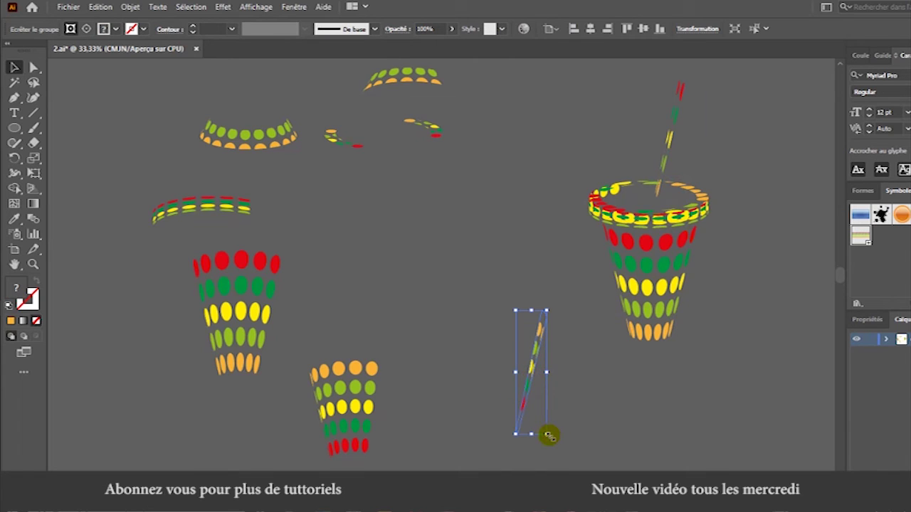
pyautogui.moveTo(549, 435)
pyautogui.mouseDown()
pyautogui.moveTo(533, 388)
pyautogui.moveTo(548, 313)
pyautogui.moveTo(719, 112)
pyautogui.moveTo(717, 141)
pyautogui.moveTo(758, 122)
pyautogui.moveTo(725, 111)
pyautogui.moveTo(721, 93)
pyautogui.mouseUp()
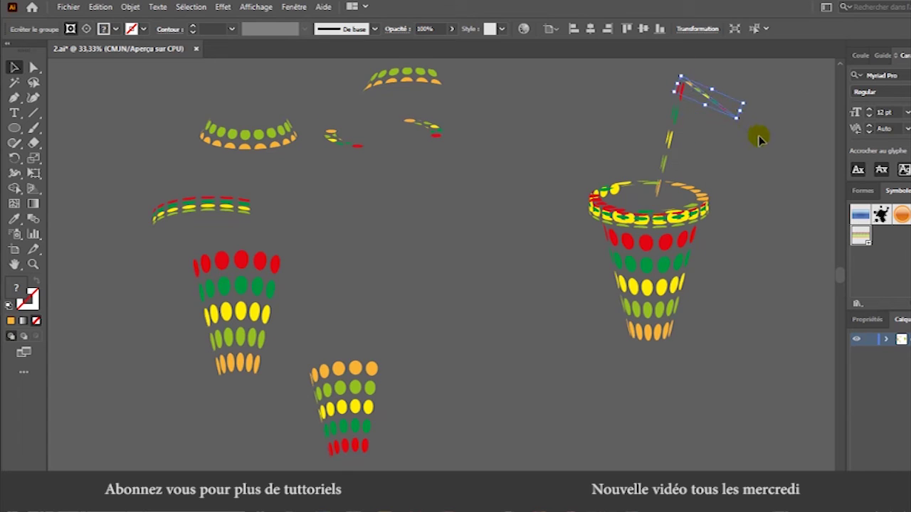
pyautogui.click(795, 251)
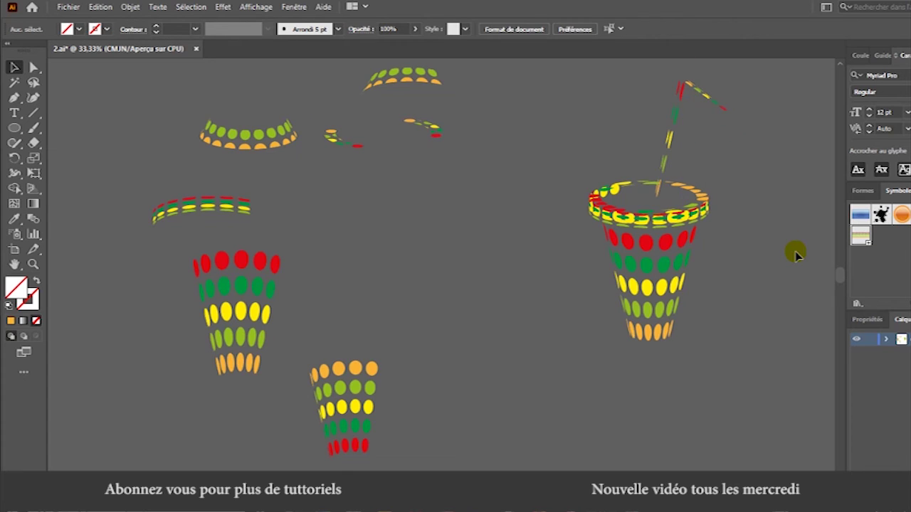
# Step: Move the arched green and orange dot strip away from the thin dotted ring into the empty area beside the cup
pyautogui.moveTo(168, 86); pyautogui.dragTo(426, 193)
pyautogui.click(434, 242)
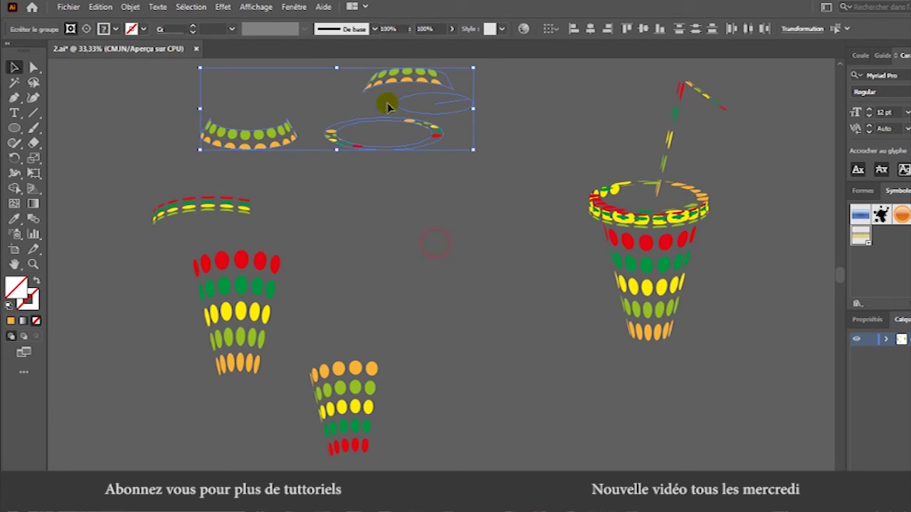
pyautogui.click(421, 76)
pyautogui.moveTo(425, 82); pyautogui.dragTo(495, 283)
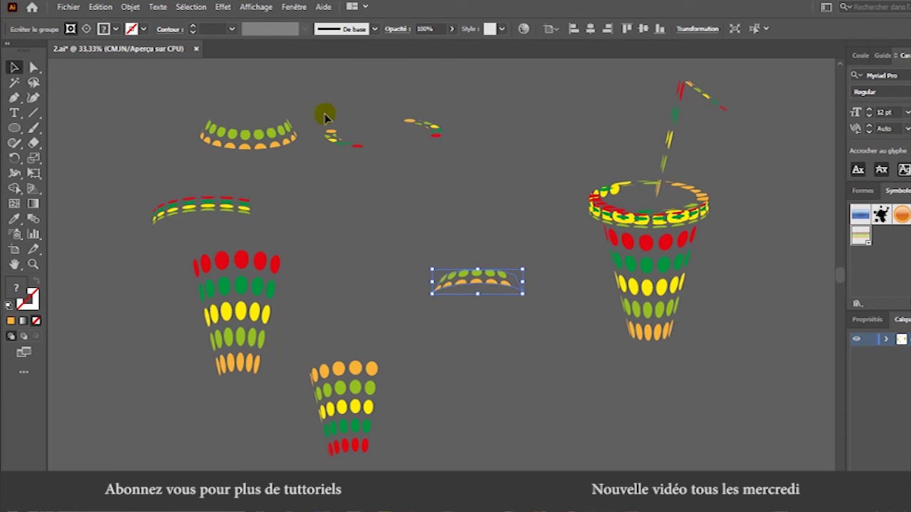
# Step: Clear the empty lid outline away from the thin dotted ring and select the ring pieces as one group
pyautogui.moveTo(440, 187); pyautogui.dragTo(441, 181)
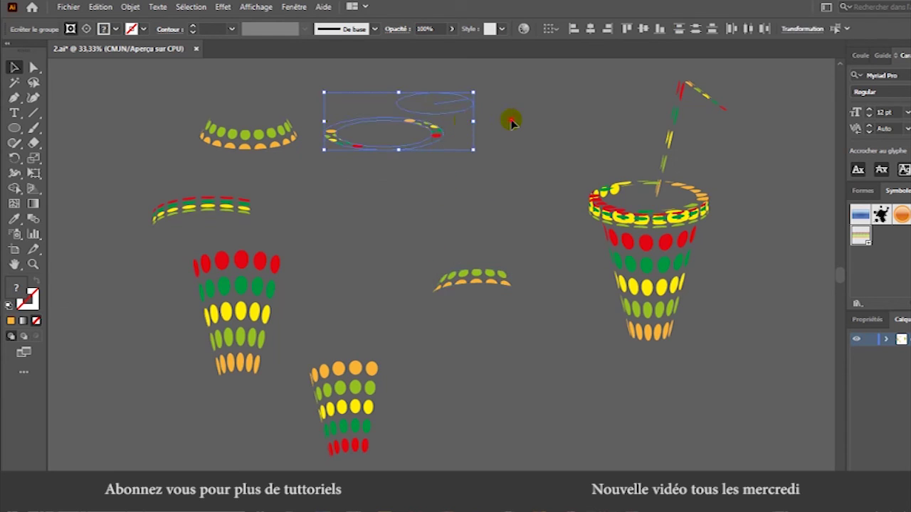
pyautogui.click(473, 113)
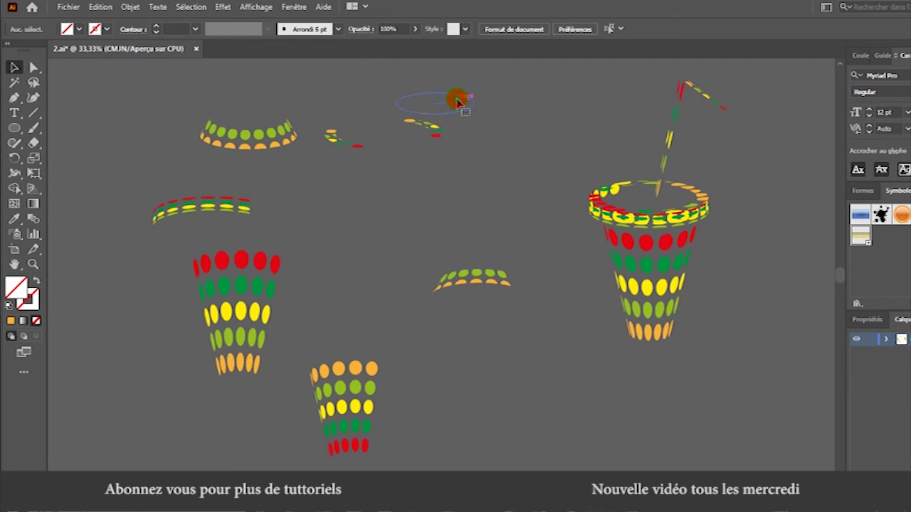
pyautogui.click(457, 103)
pyautogui.click(430, 100)
pyautogui.moveTo(472, 167); pyautogui.dragTo(472, 166)
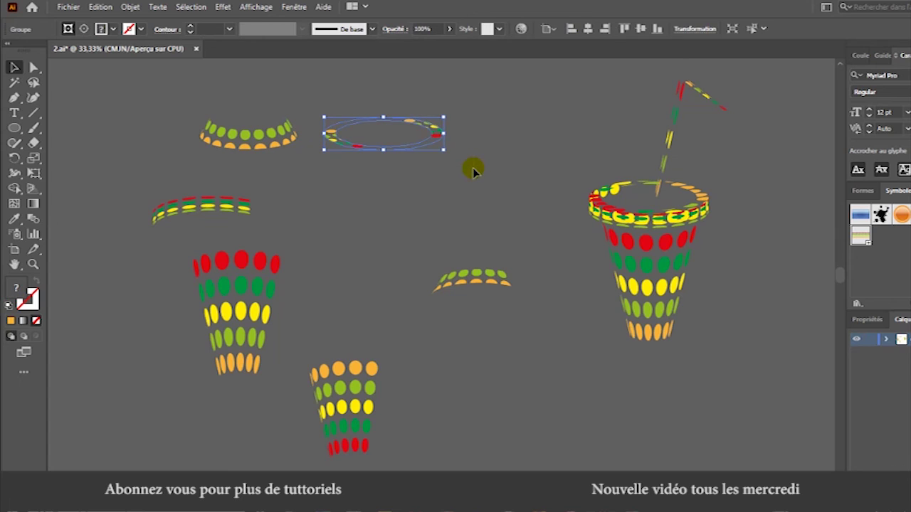
# Step: Shrink the thin dotted ring and place it around the straw's base in the middle of the lid
pyautogui.moveTo(437, 116); pyautogui.dragTo(671, 196)
pyautogui.click(437, 177)
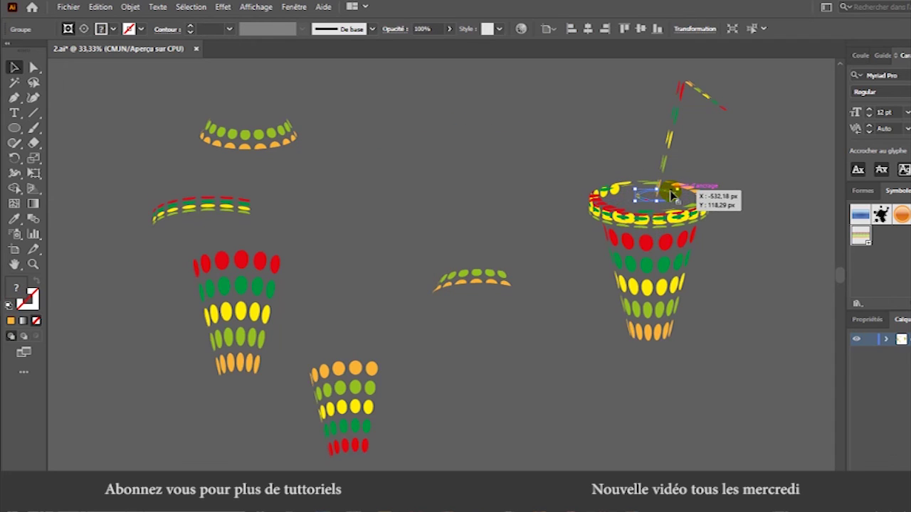
pyautogui.click(792, 219)
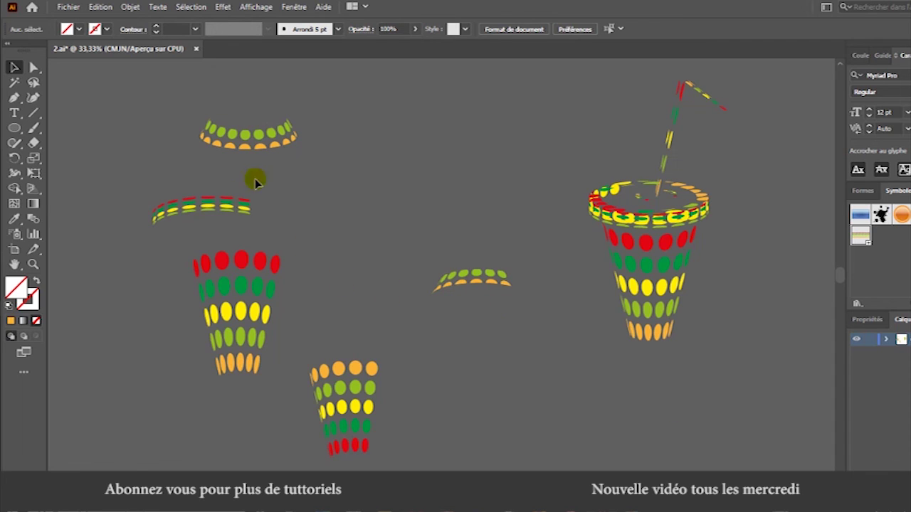
# Step: Select all the leftover dot pieces and empty outlines beside the assembled cup and delete them
pyautogui.click(255, 330)
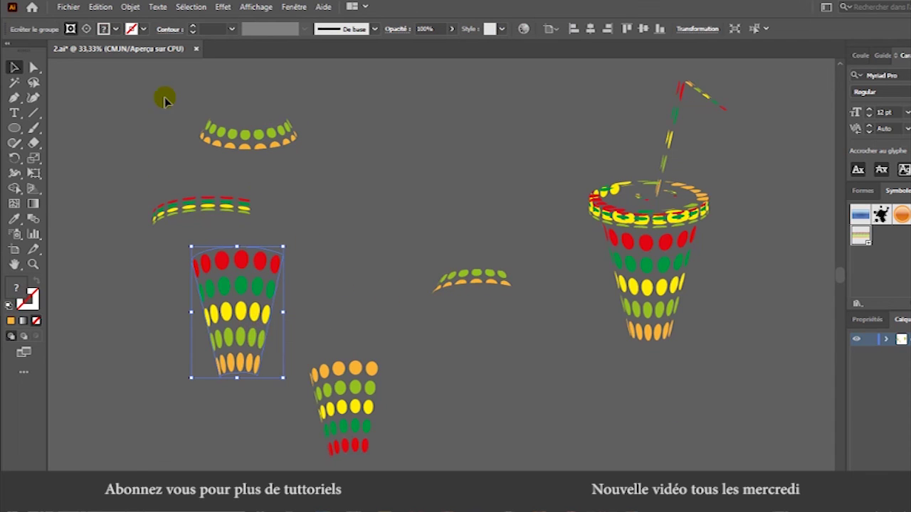
pyautogui.moveTo(163, 95); pyautogui.dragTo(423, 435)
pyautogui.moveTo(478, 459); pyautogui.dragTo(511, 461)
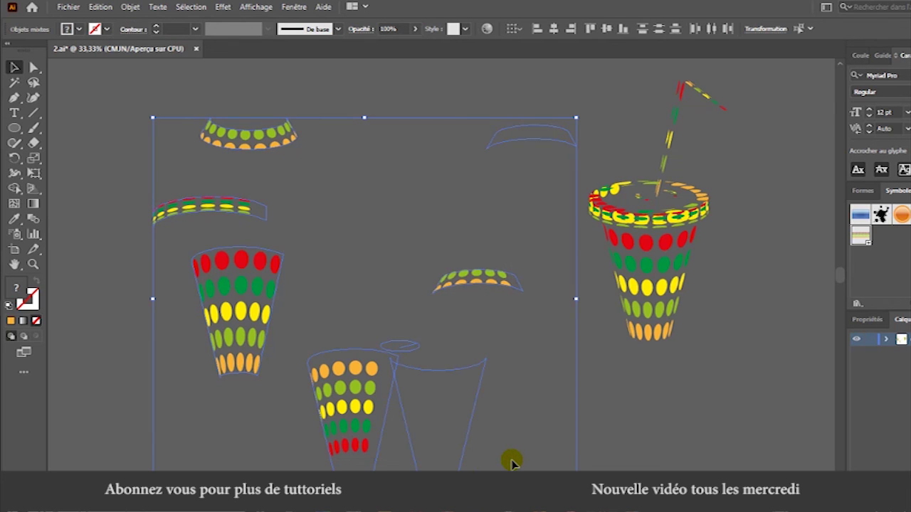
pyautogui.press('Delete')
# Step: Group all parts of the cup, lid and straw, and move the group to the middle of the canvas
pyautogui.moveTo(591, 69); pyautogui.dragTo(743, 165)
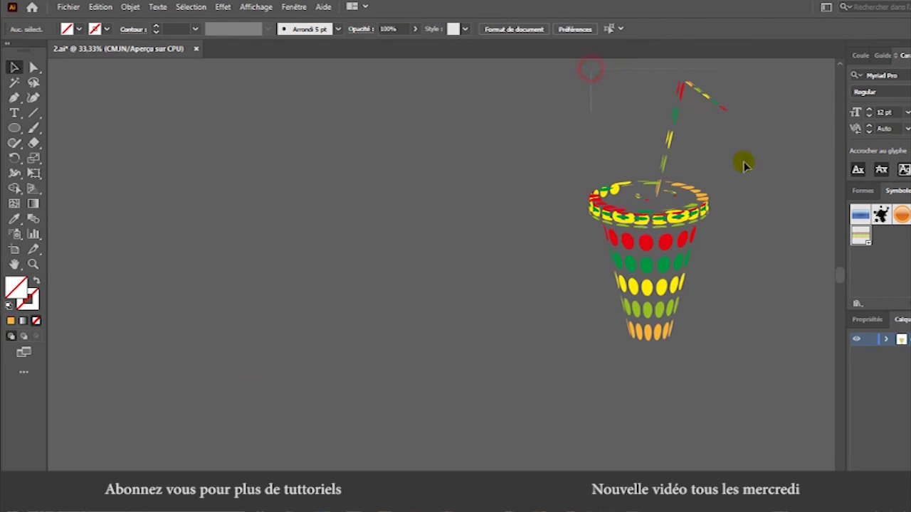
pyautogui.moveTo(738, 311); pyautogui.dragTo(747, 420)
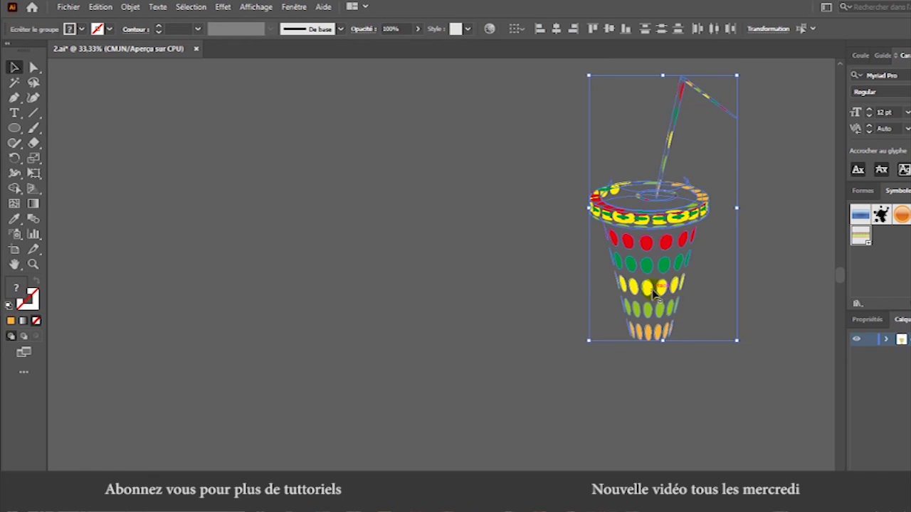
pyautogui.rightClick(651, 290)
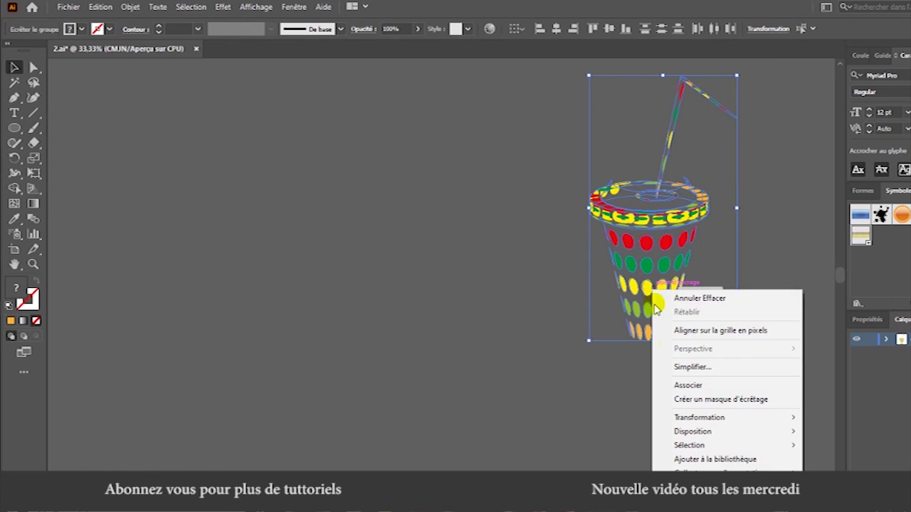
pyautogui.click(690, 382)
pyautogui.moveTo(665, 269); pyautogui.dragTo(449, 289)
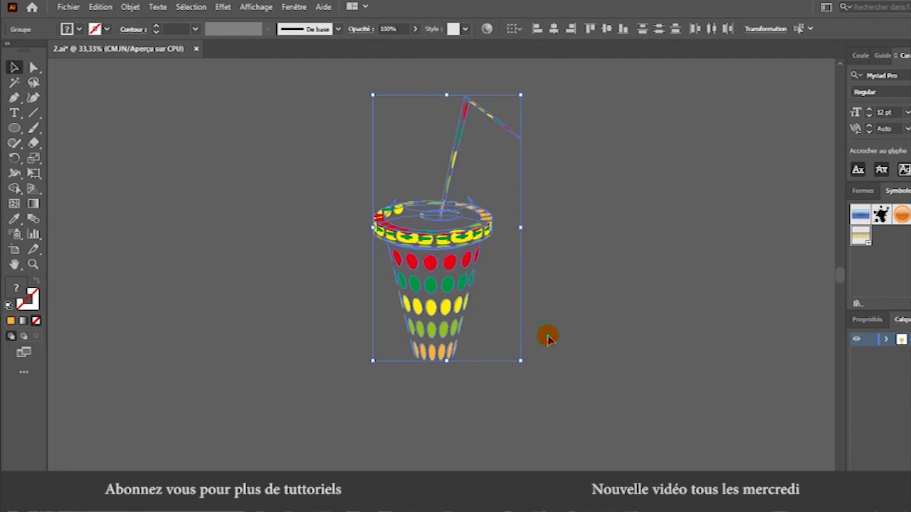
pyautogui.click(545, 335)
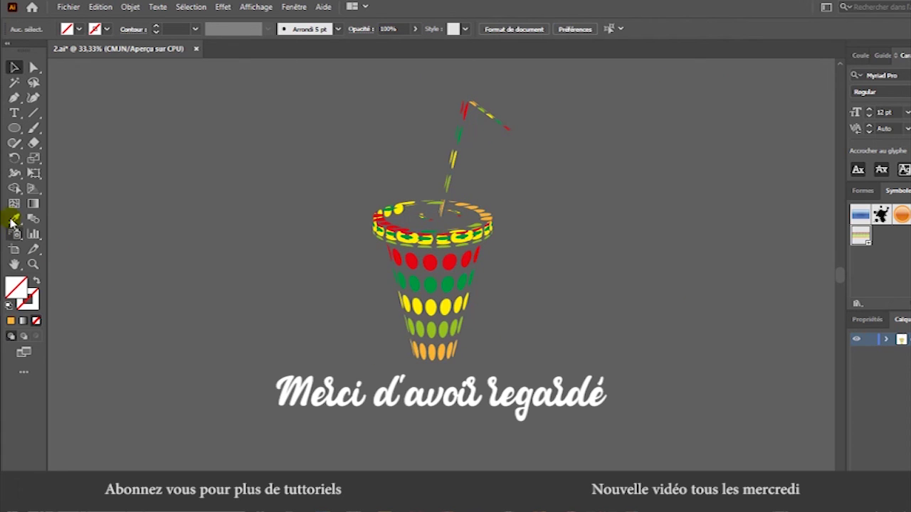